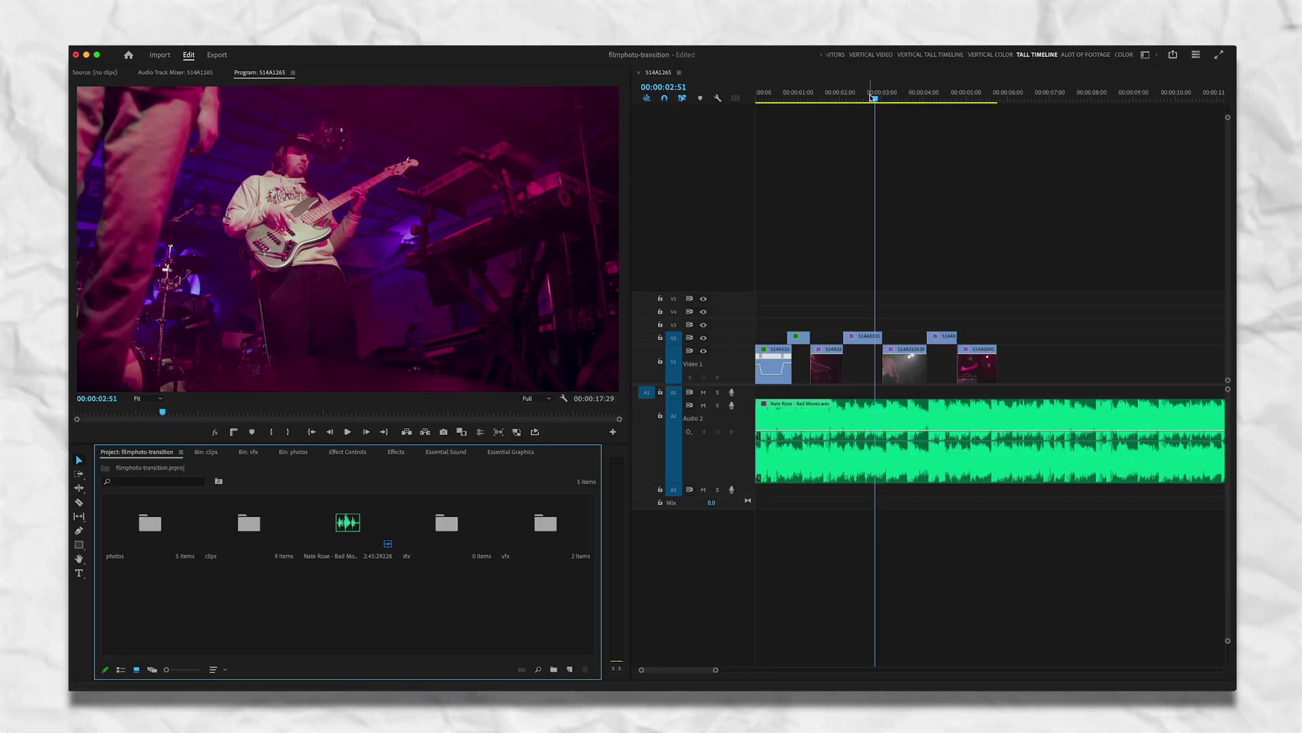
Export a JPEG still of the singer frame from the 514A0302 clip.
mouse_move(872, 97)
left_mouse_down()
mouse_move(817, 99)
mouse_move(856, 102)
left_mouse_up()
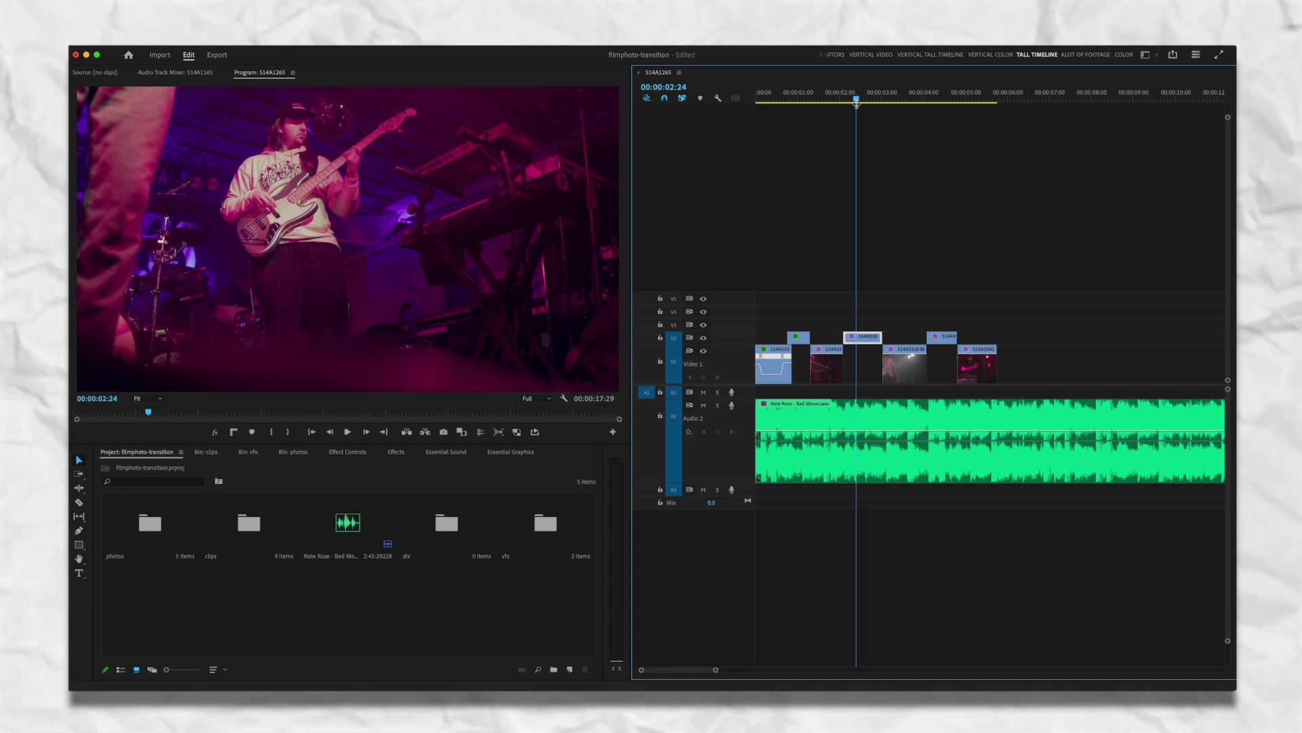
mouse_move(854, 103)
left_mouse_down()
mouse_move(805, 107)
mouse_move(844, 105)
left_mouse_up()
key("=")
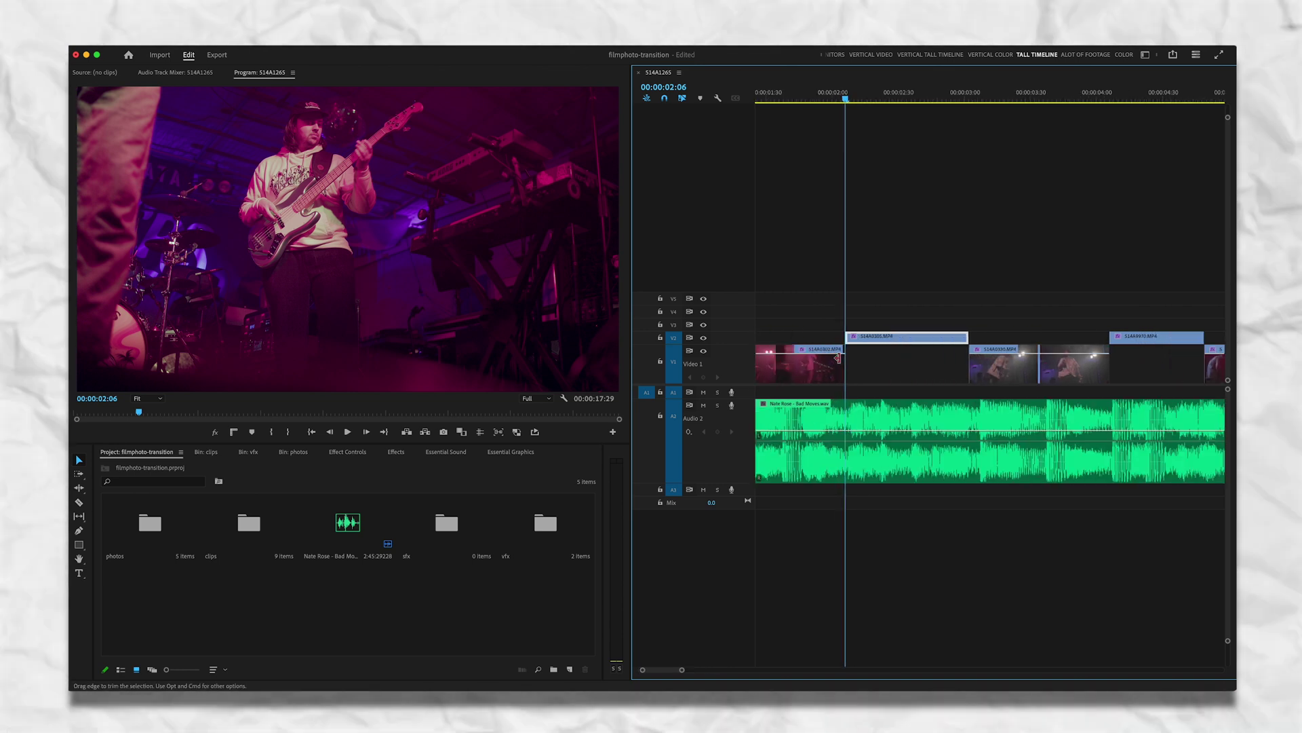
left_click(839, 359)
key("Left")
key("Left")
key("Left")
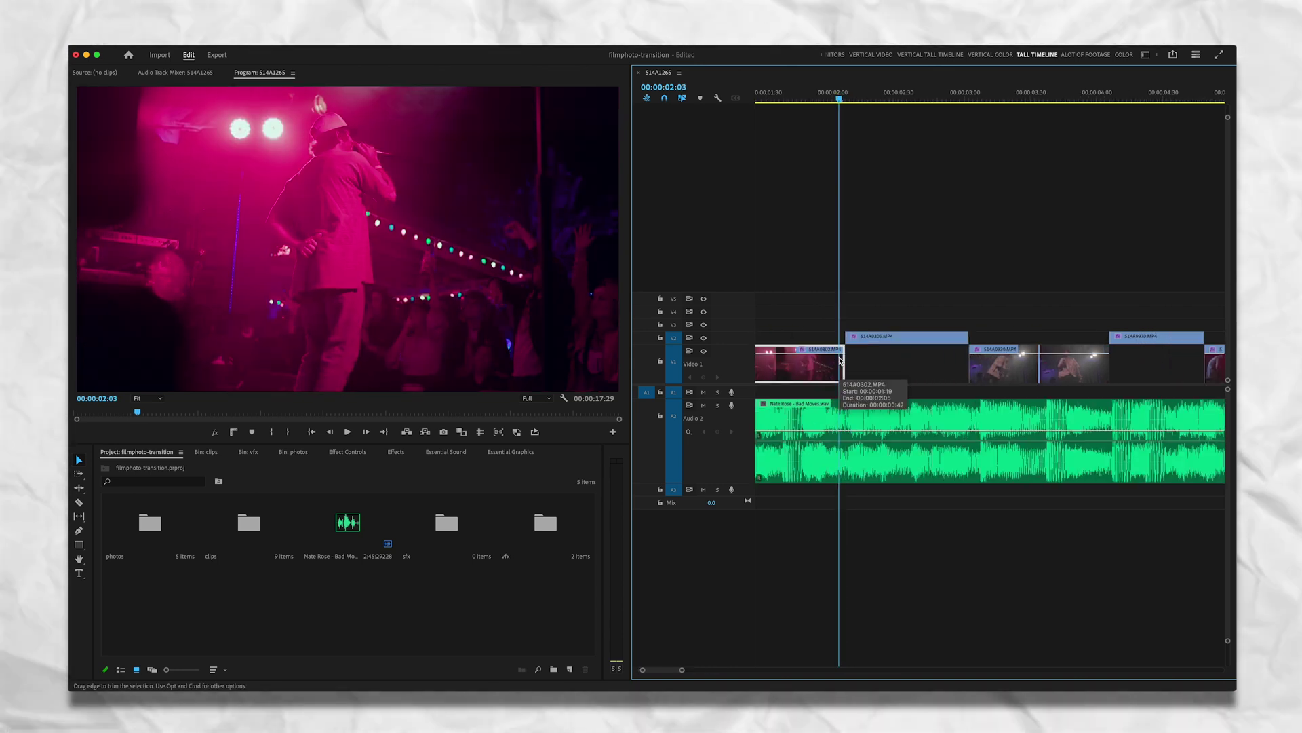
left_click(444, 432)
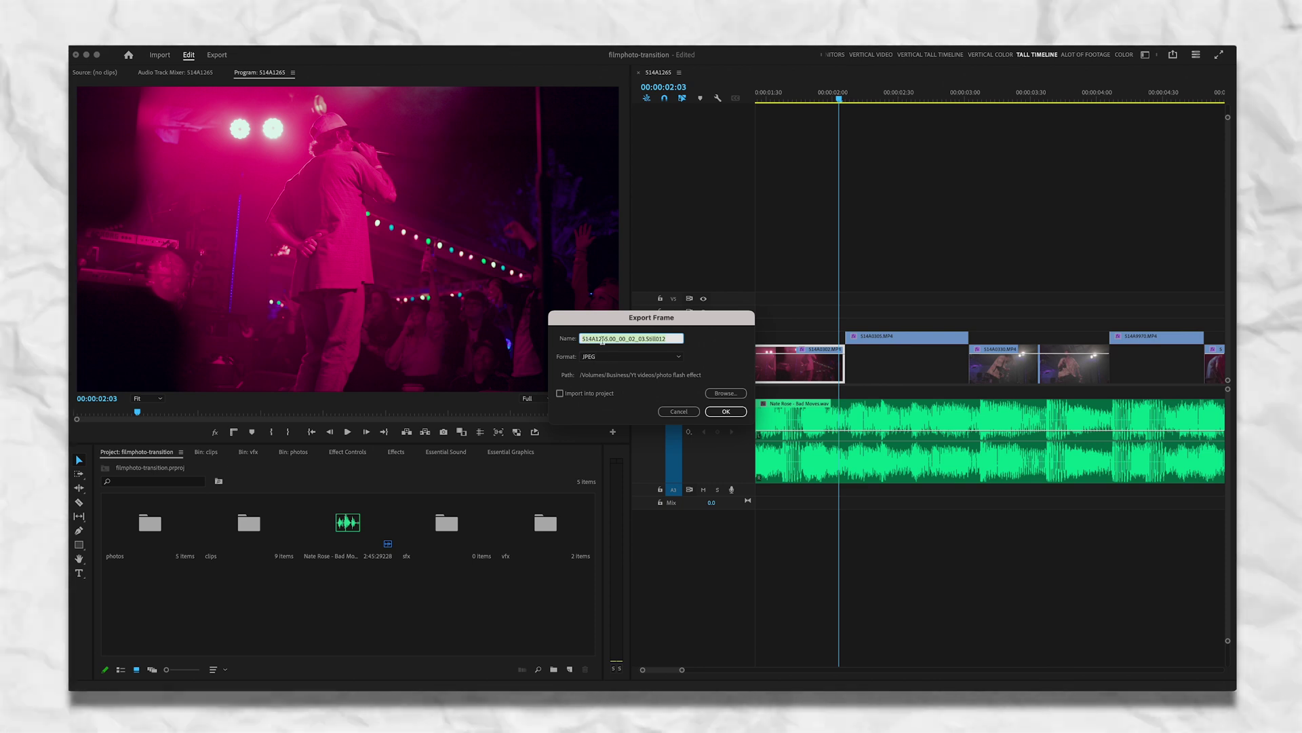
key("Return")
Export JPEG stills of the sequence start and two bassist frames.
left_click_drag(839, 99, 962, 103)
key("shift+e")
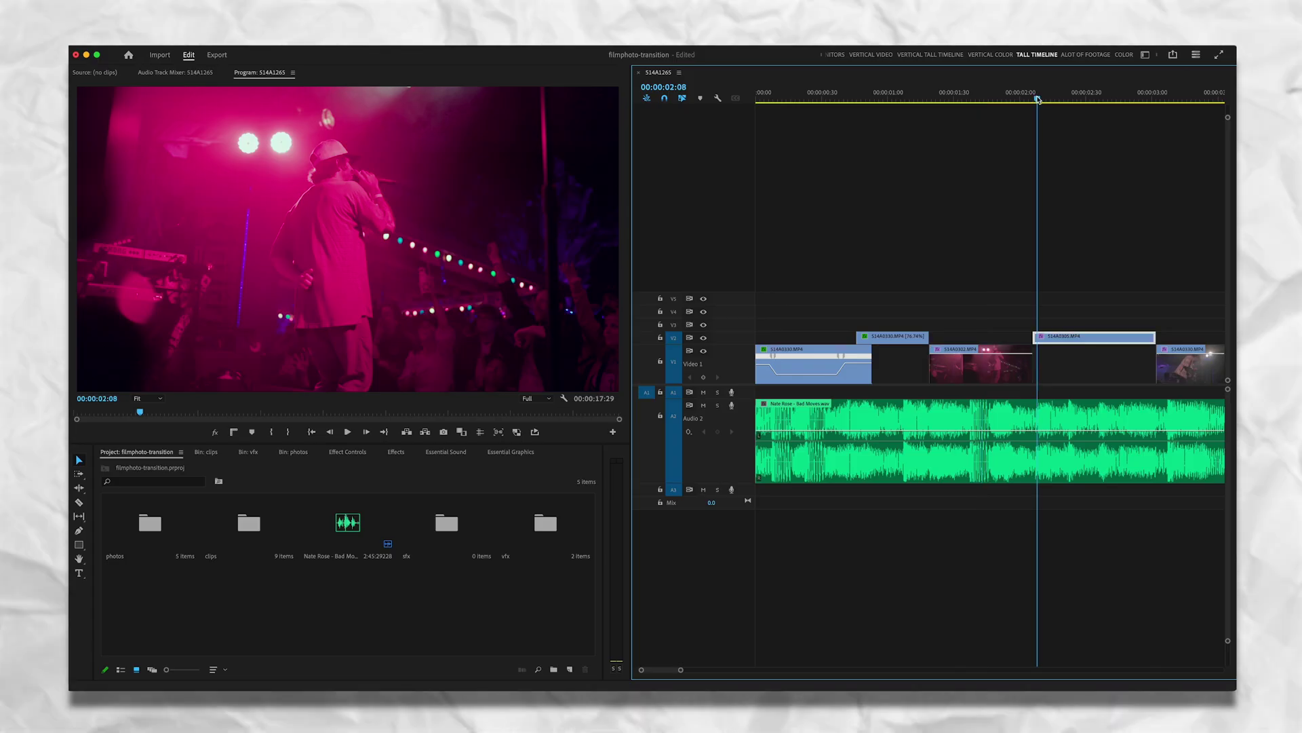
left_click_drag(1052, 101, 1128, 100)
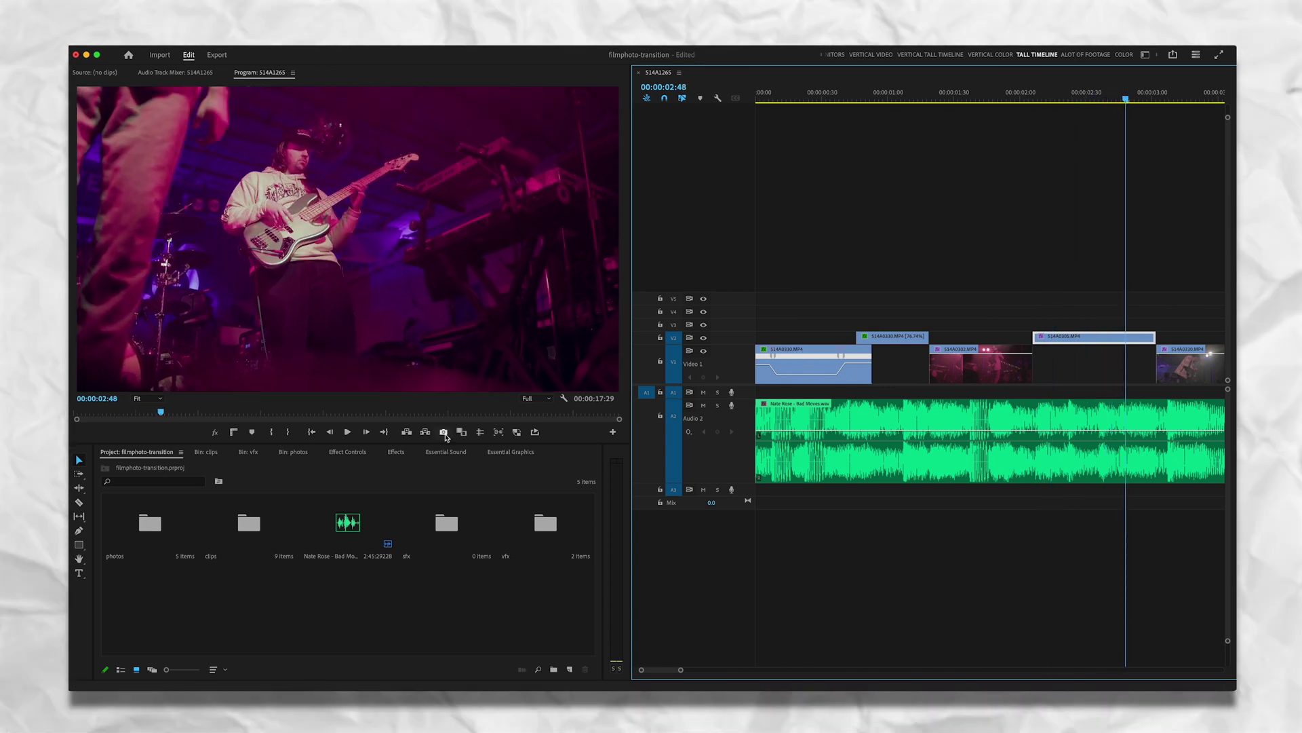
left_click(444, 432)
left_click(714, 411)
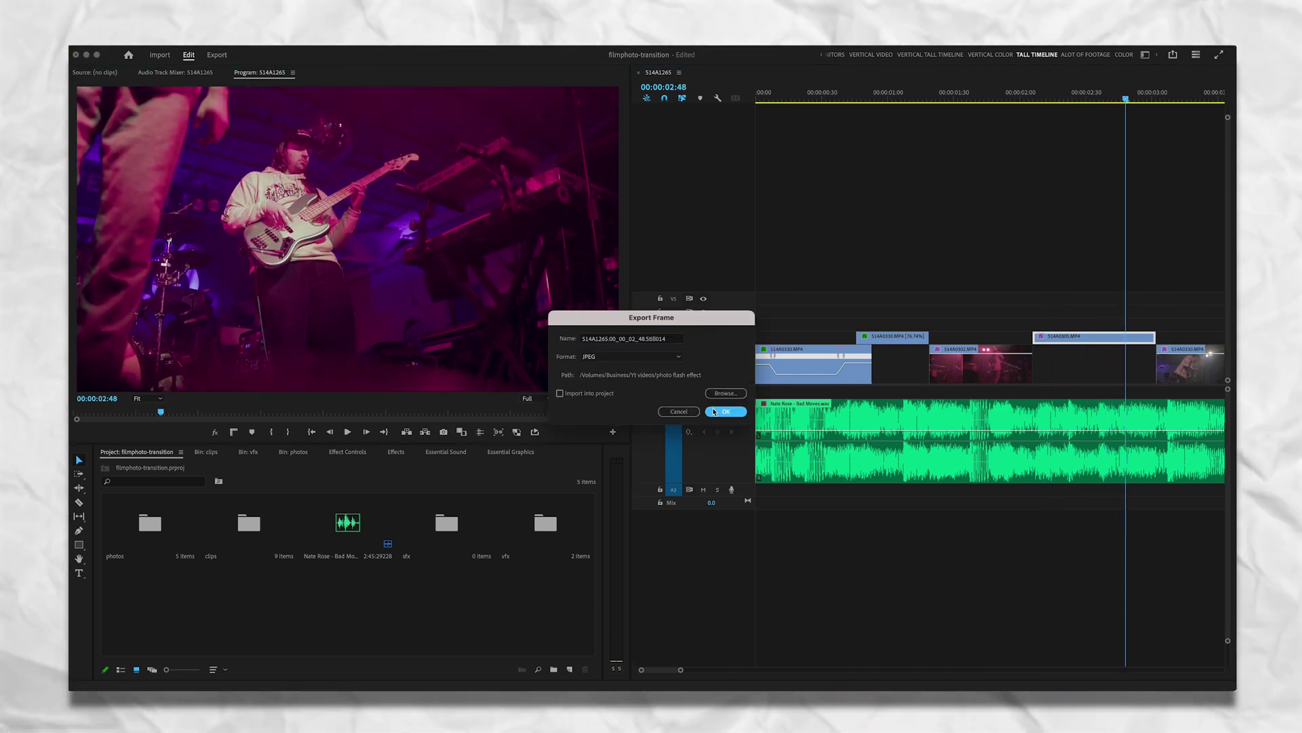
left_click_drag(1126, 100, 1049, 100)
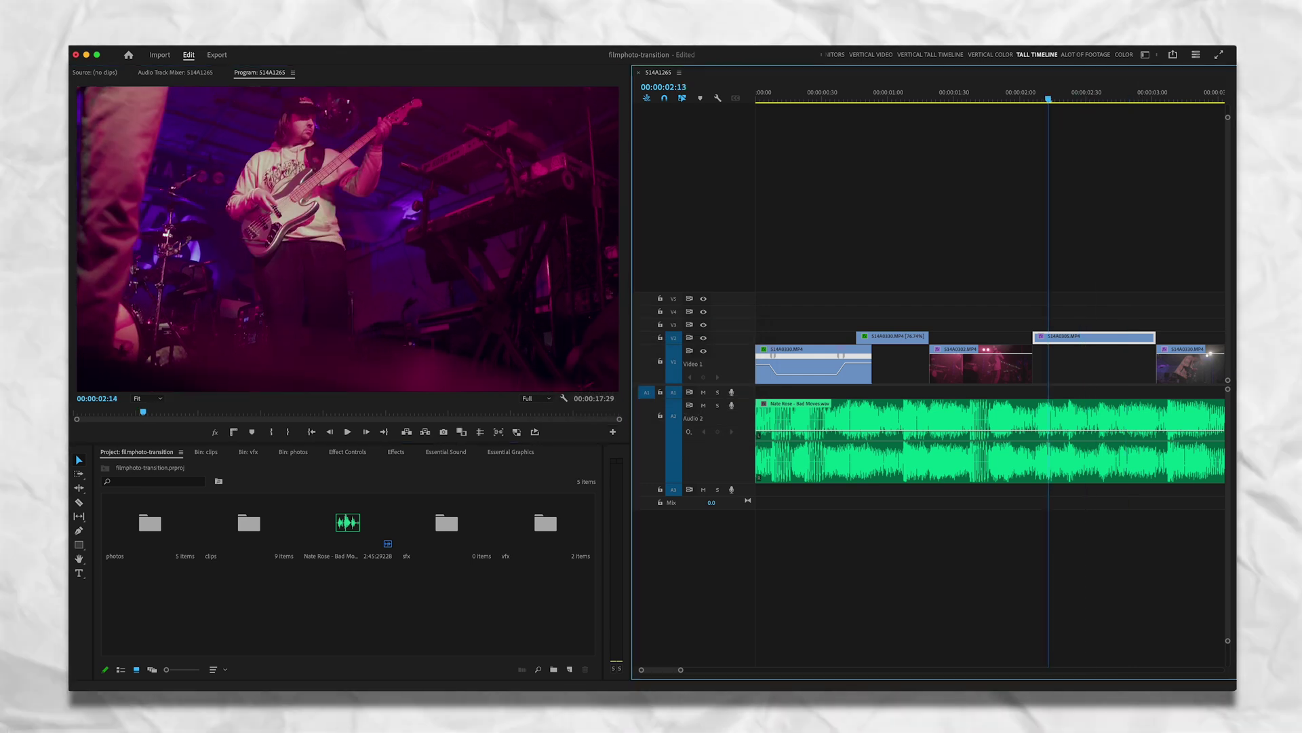
left_click(442, 431)
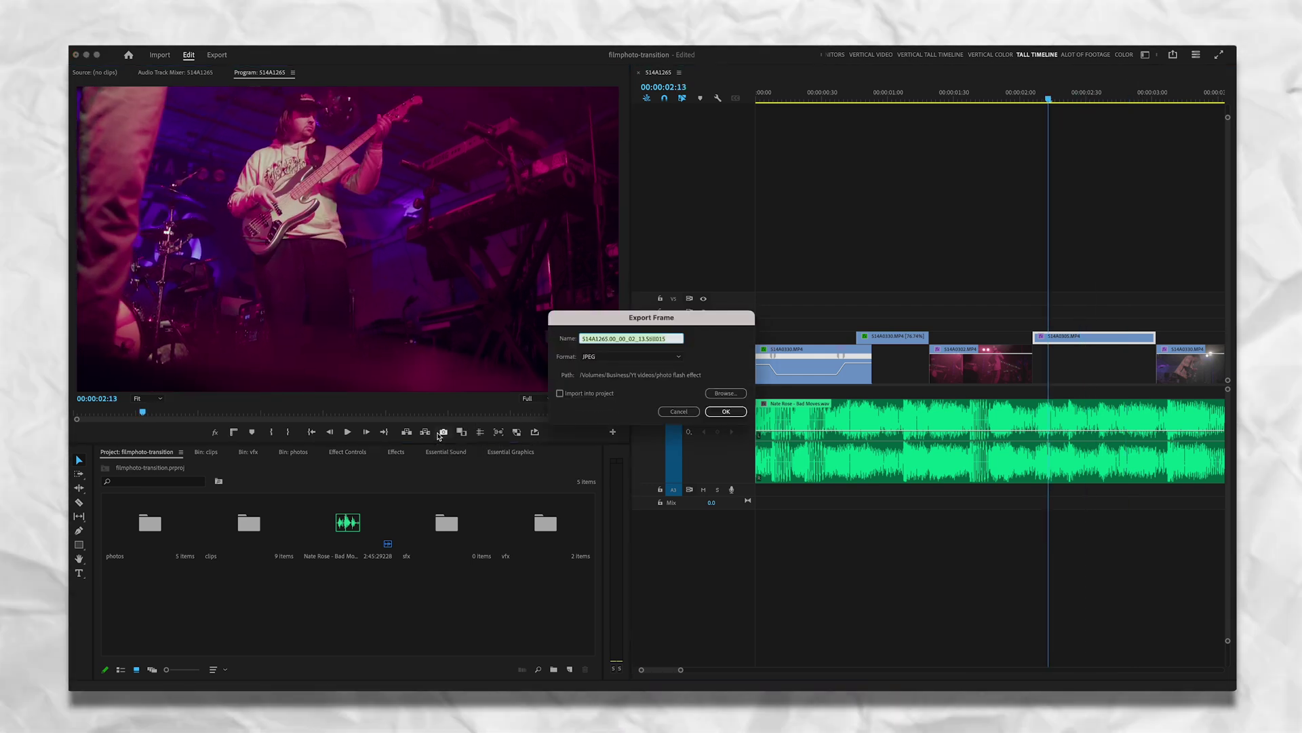
left_click(741, 412)
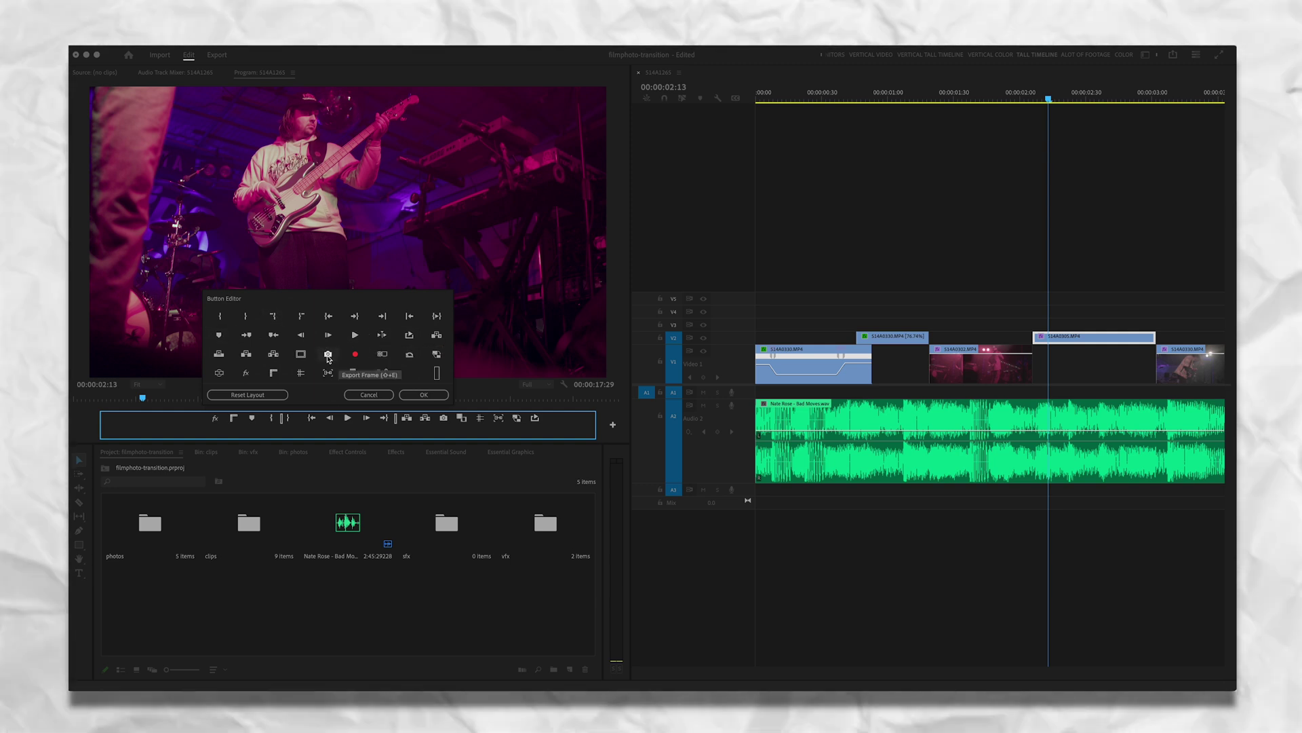
left_click_drag(328, 354, 368, 395)
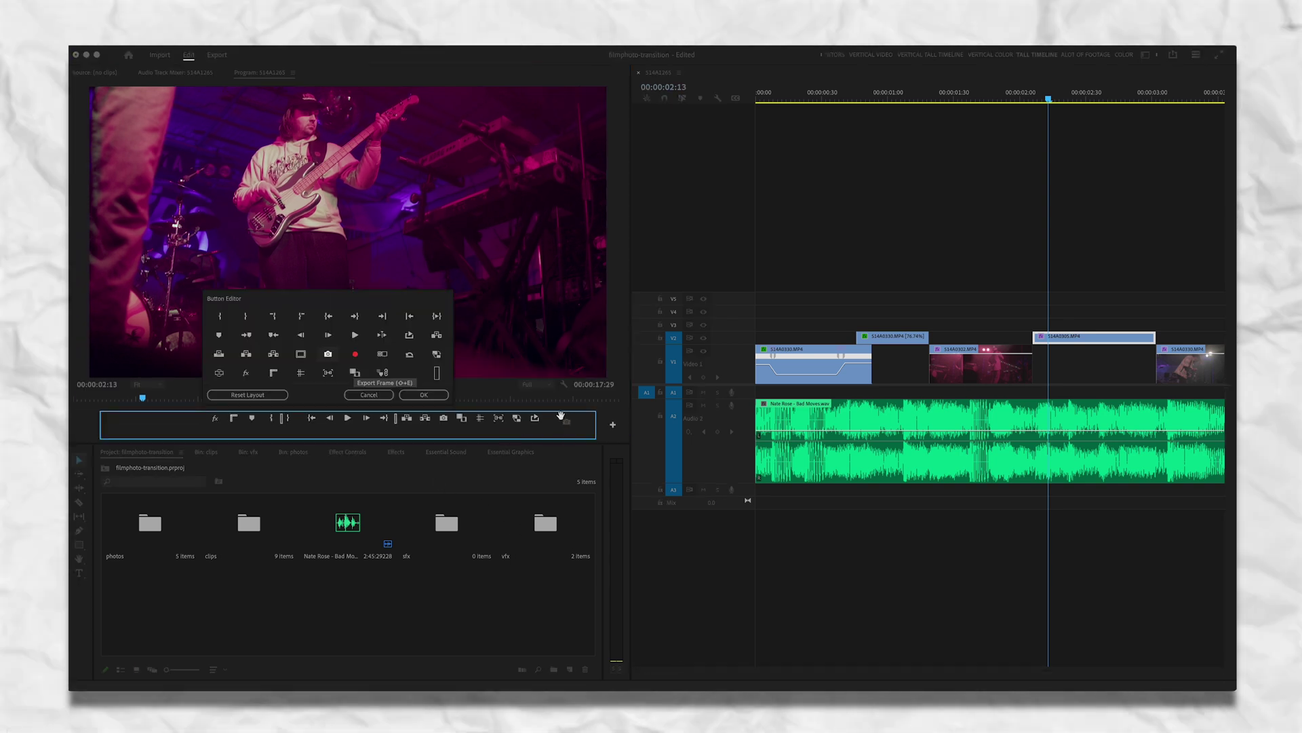
left_click(369, 394)
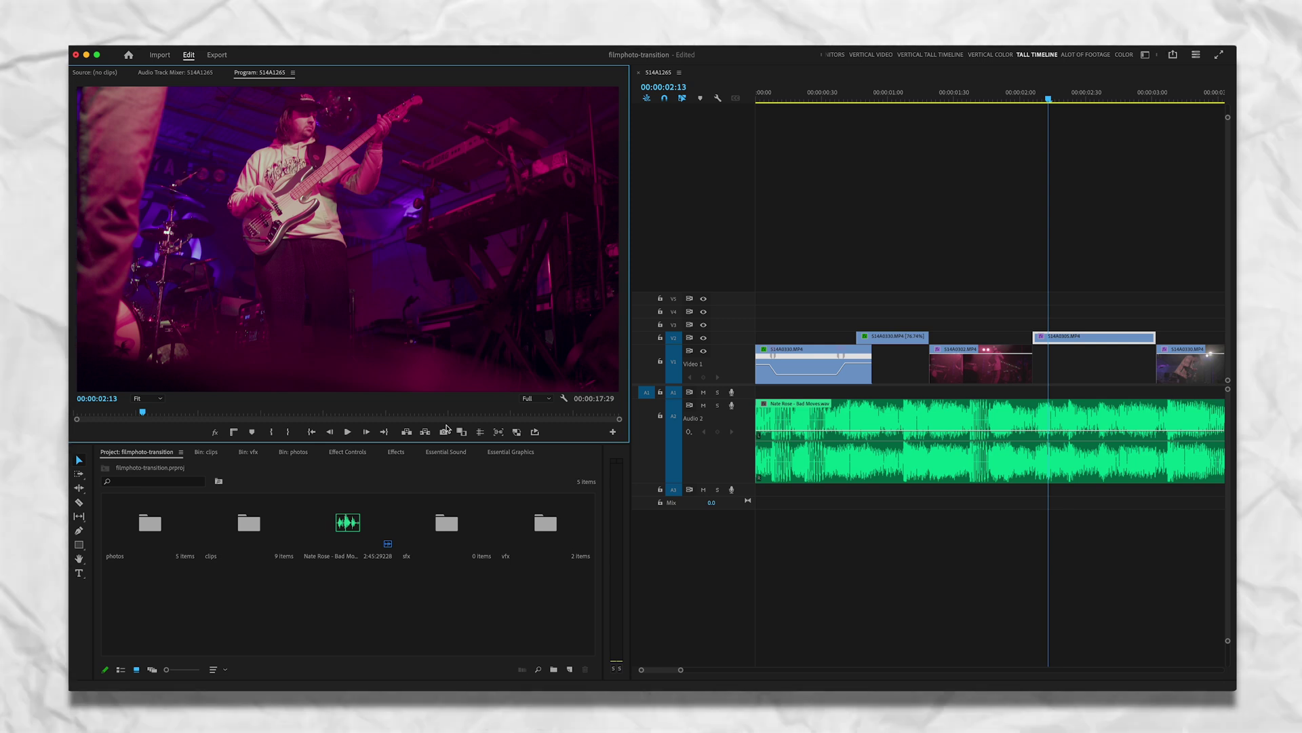
left_click(295, 452)
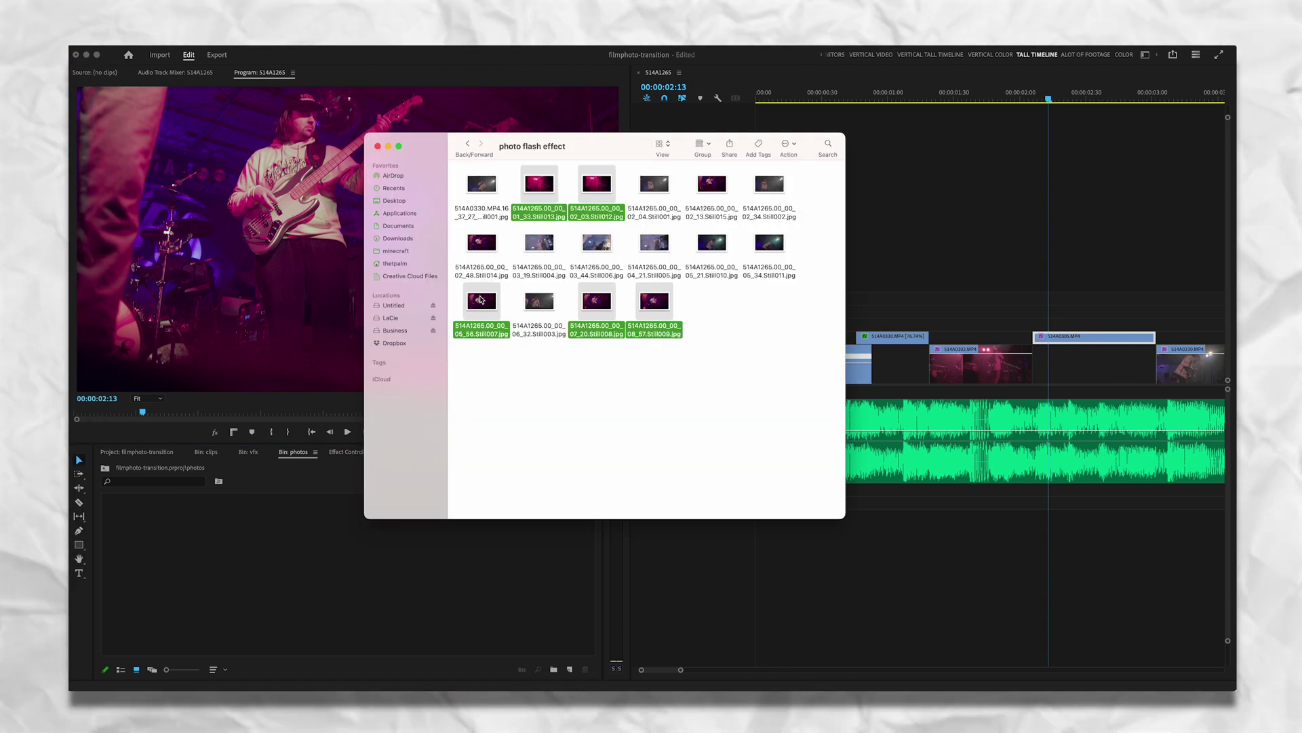
Import the five exported JPEG stills from Finder into the photos bin.
left_click_drag(481, 300, 230, 558)
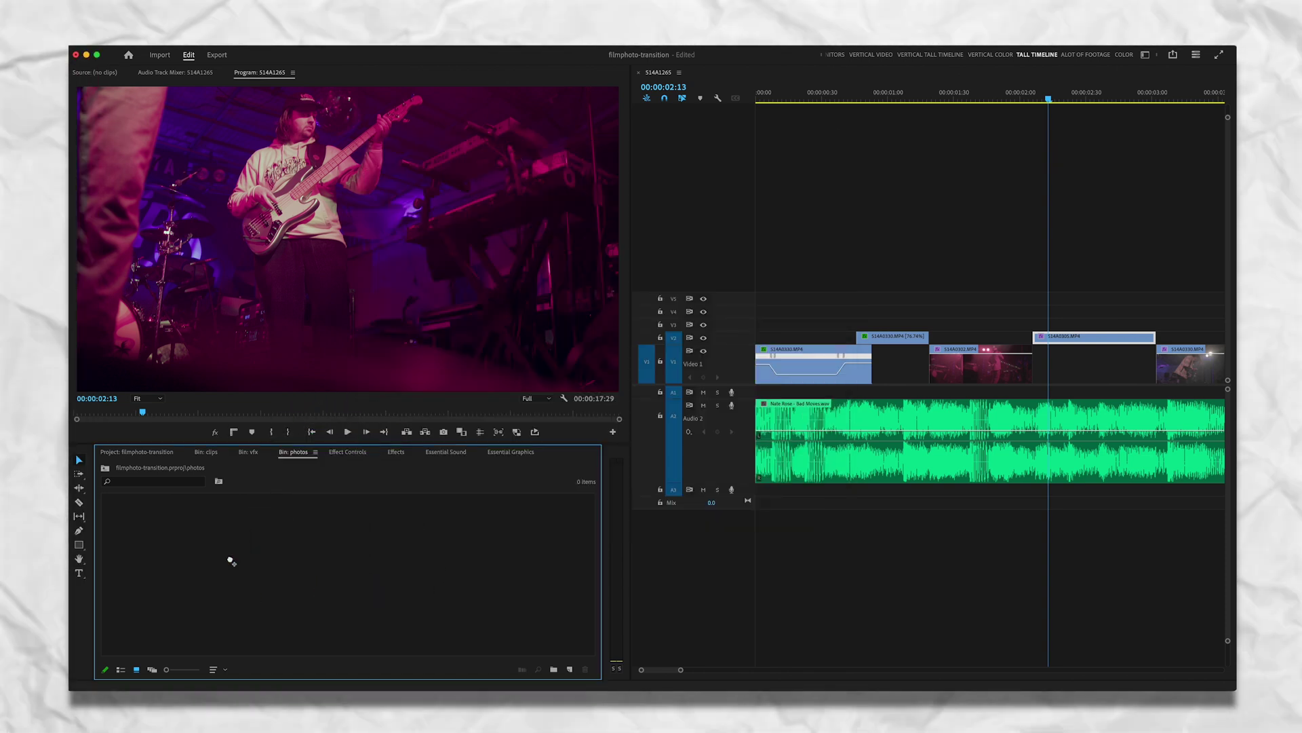
left_click(265, 609)
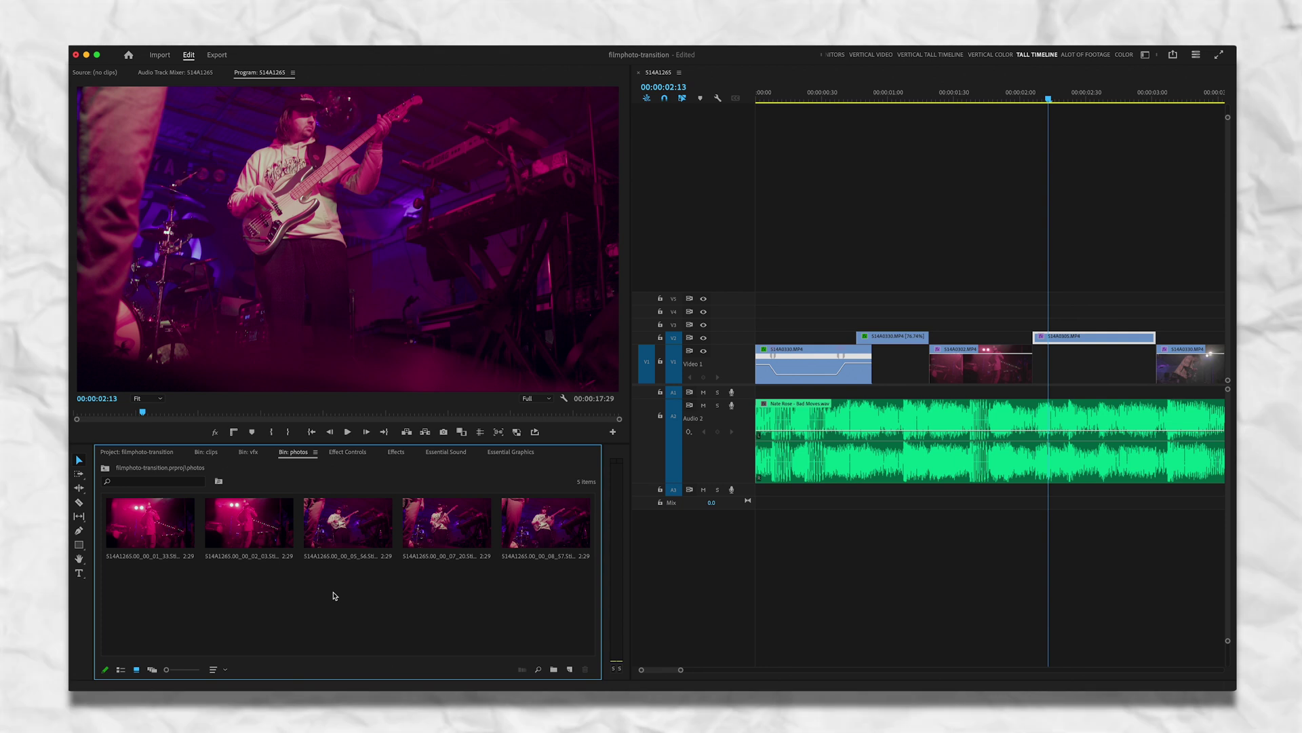
left_click(192, 540)
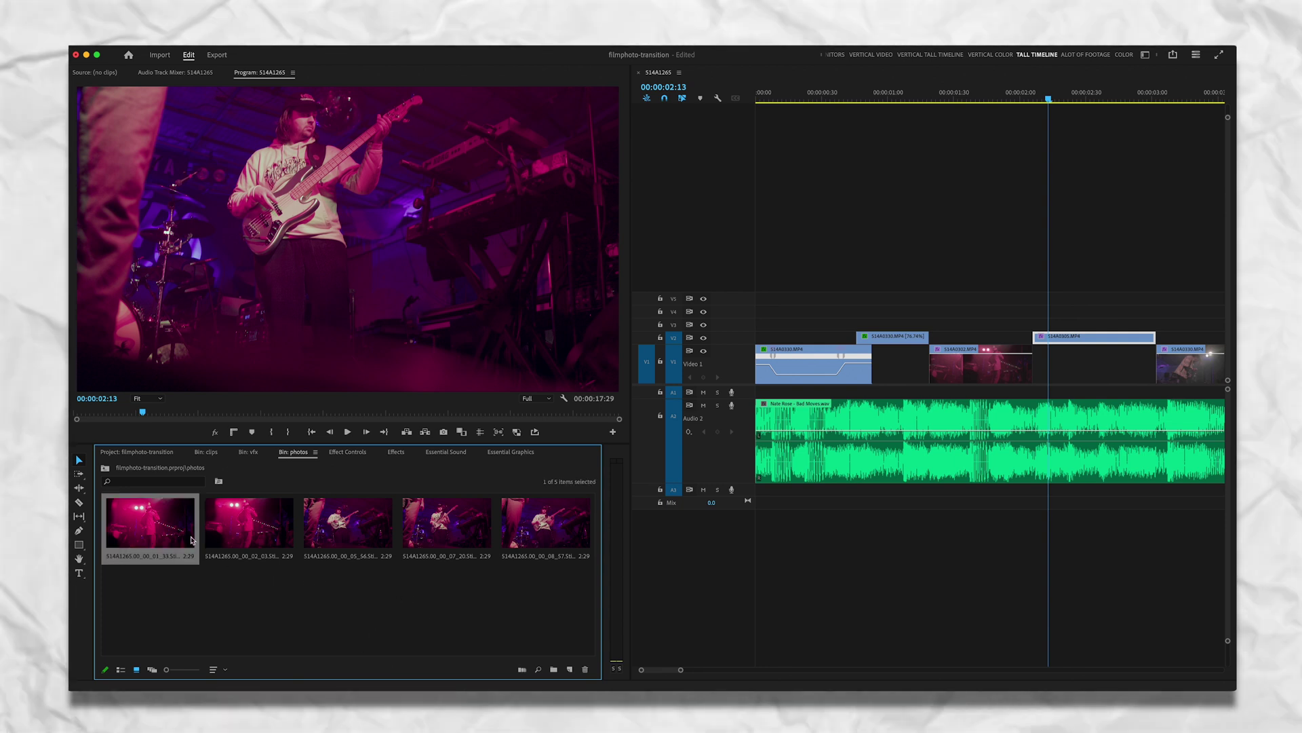
left_click(239, 537)
left_click(363, 536)
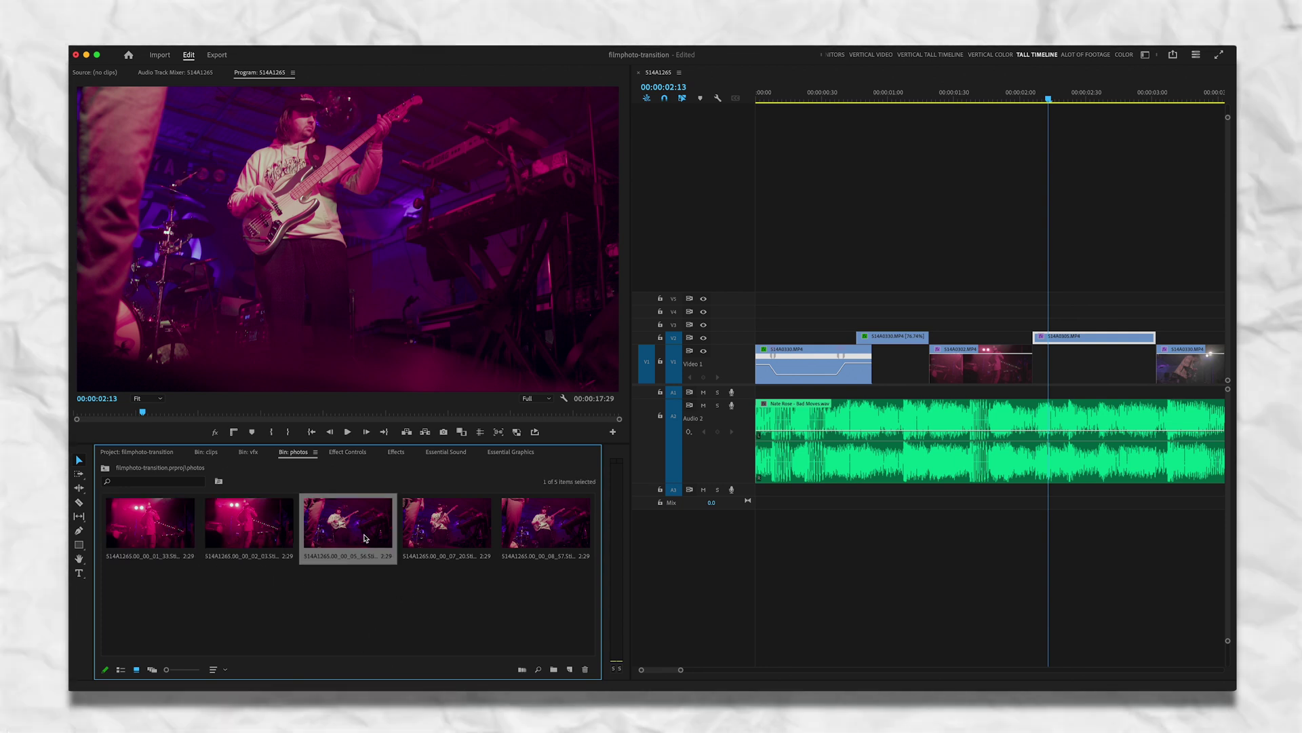
left_click(446, 528)
left_click(561, 529)
Delete the fifth still from the photos bin, keeping four.
left_click(472, 528)
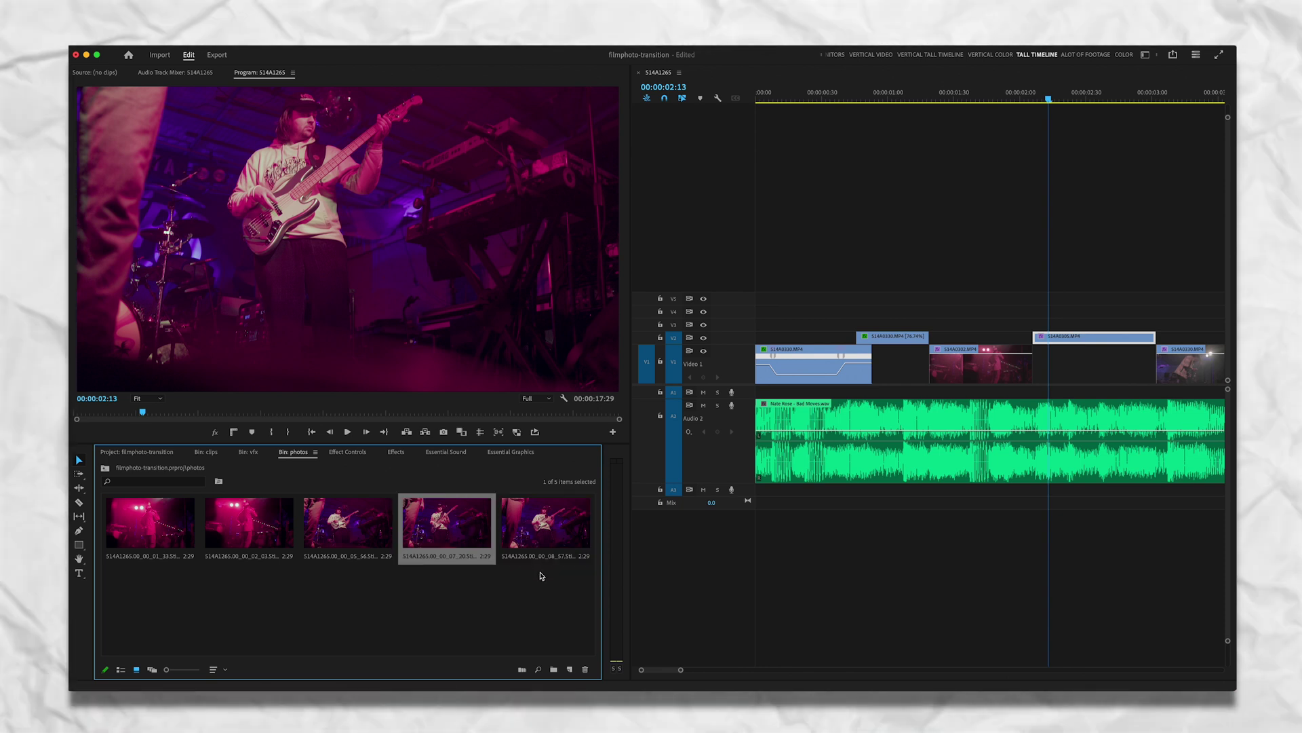
left_click(539, 530)
left_click(584, 668)
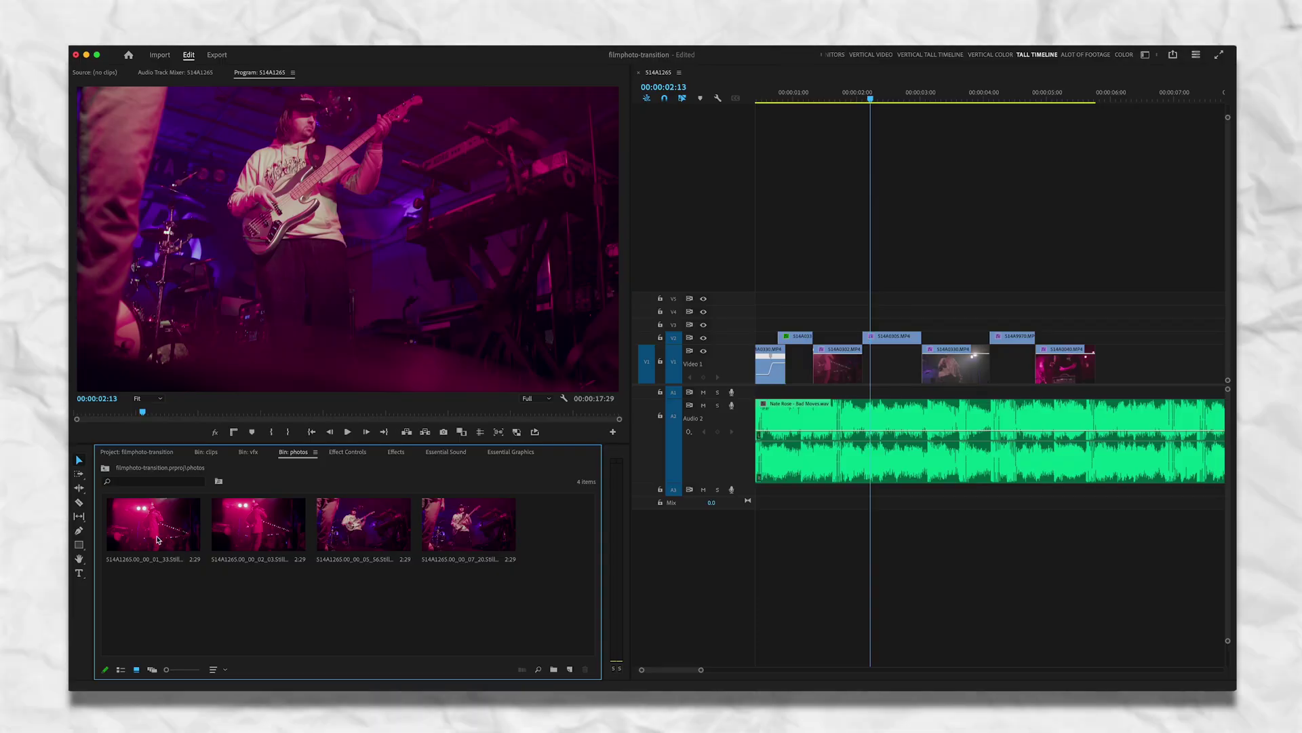
left_click(801, 290)
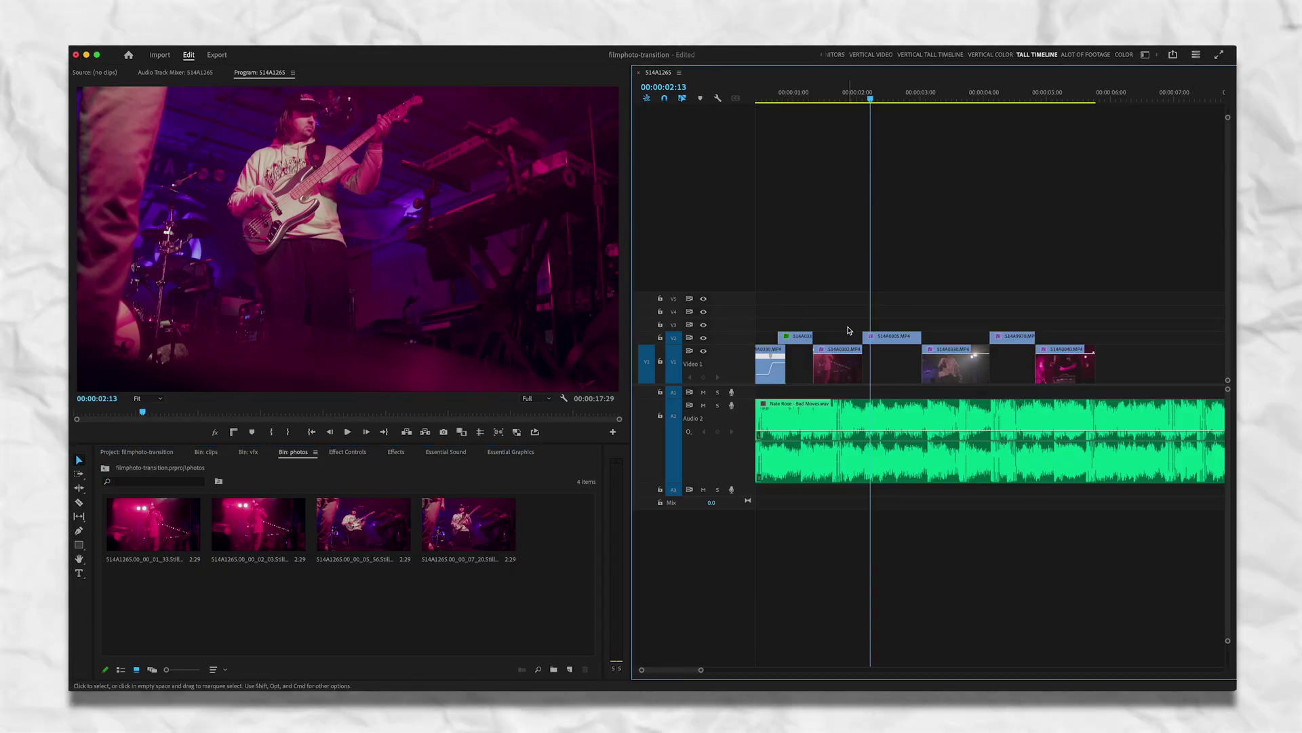
Place the first photo still on Video 3 starting at 00:00:02:03.
key("=")
key("=")
left_click(862, 94)
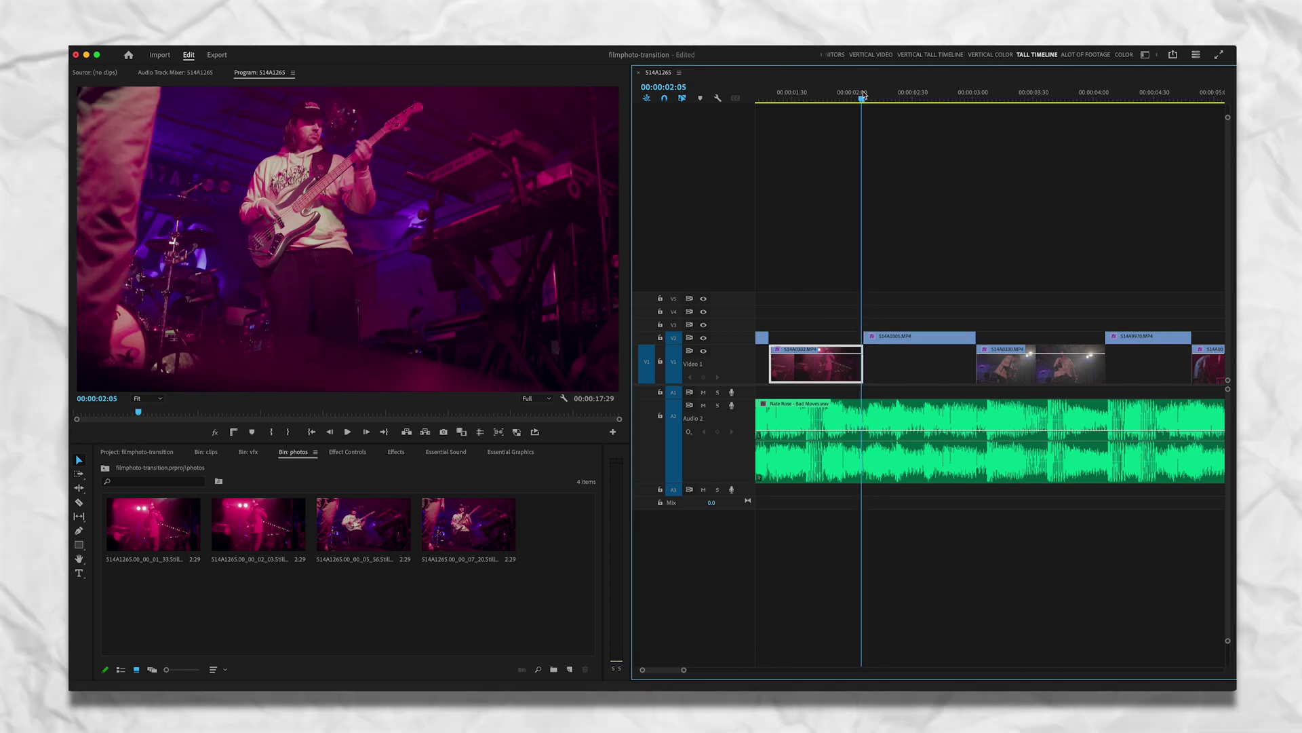
left_click_drag(864, 94, 868, 94)
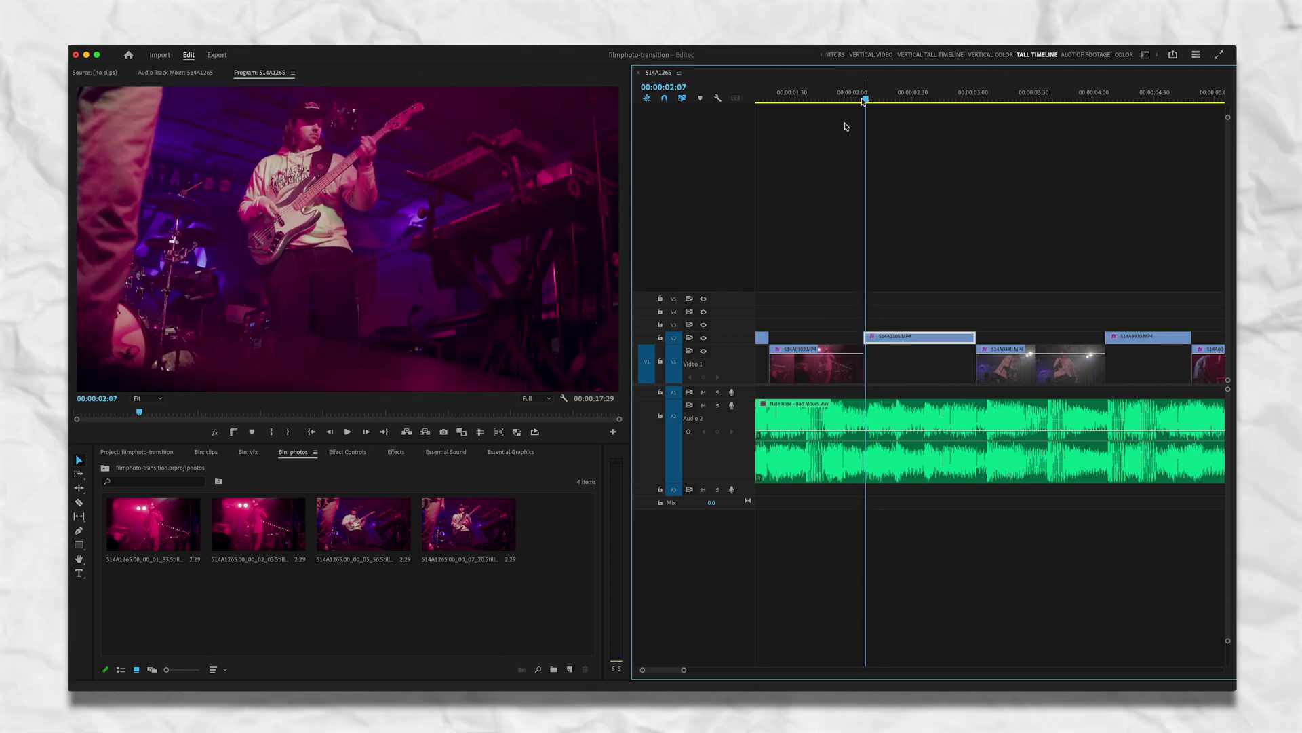
key("=")
key("=")
left_click_drag(155, 556, 895, 310)
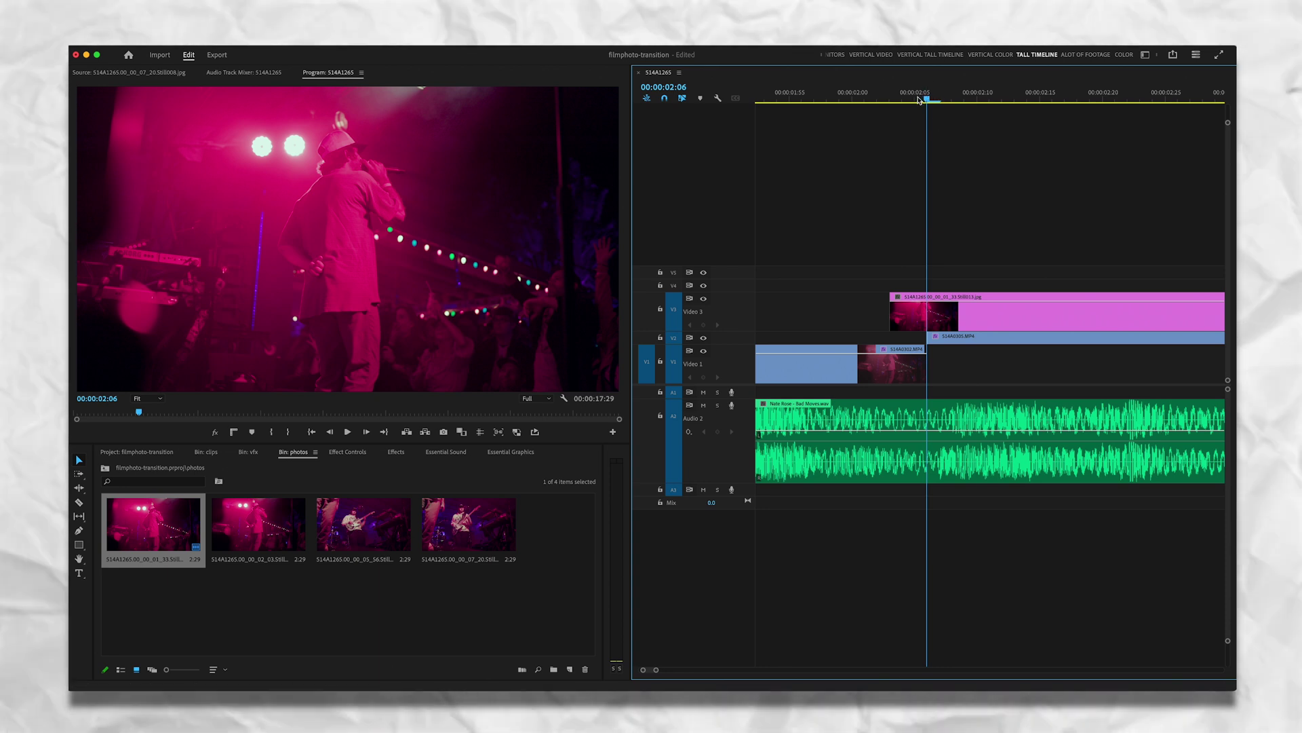
left_click_drag(920, 100, 842, 106)
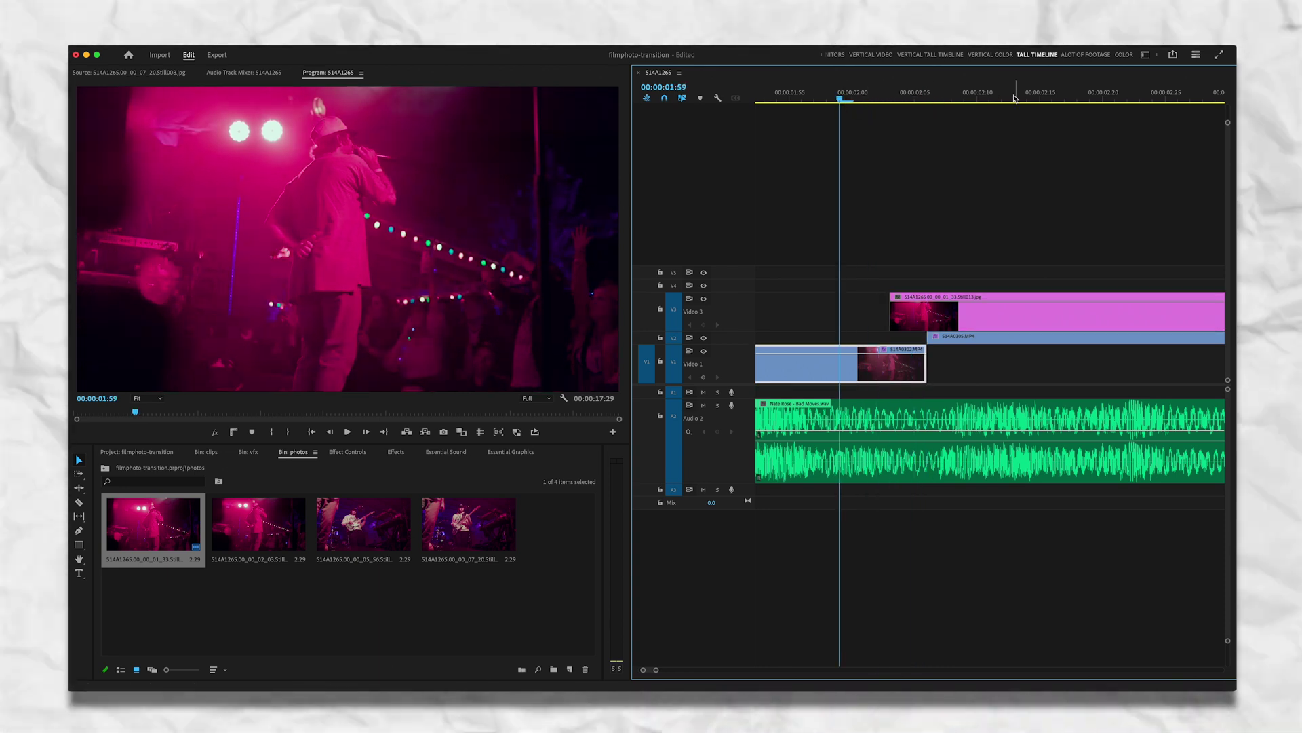
left_click(926, 101)
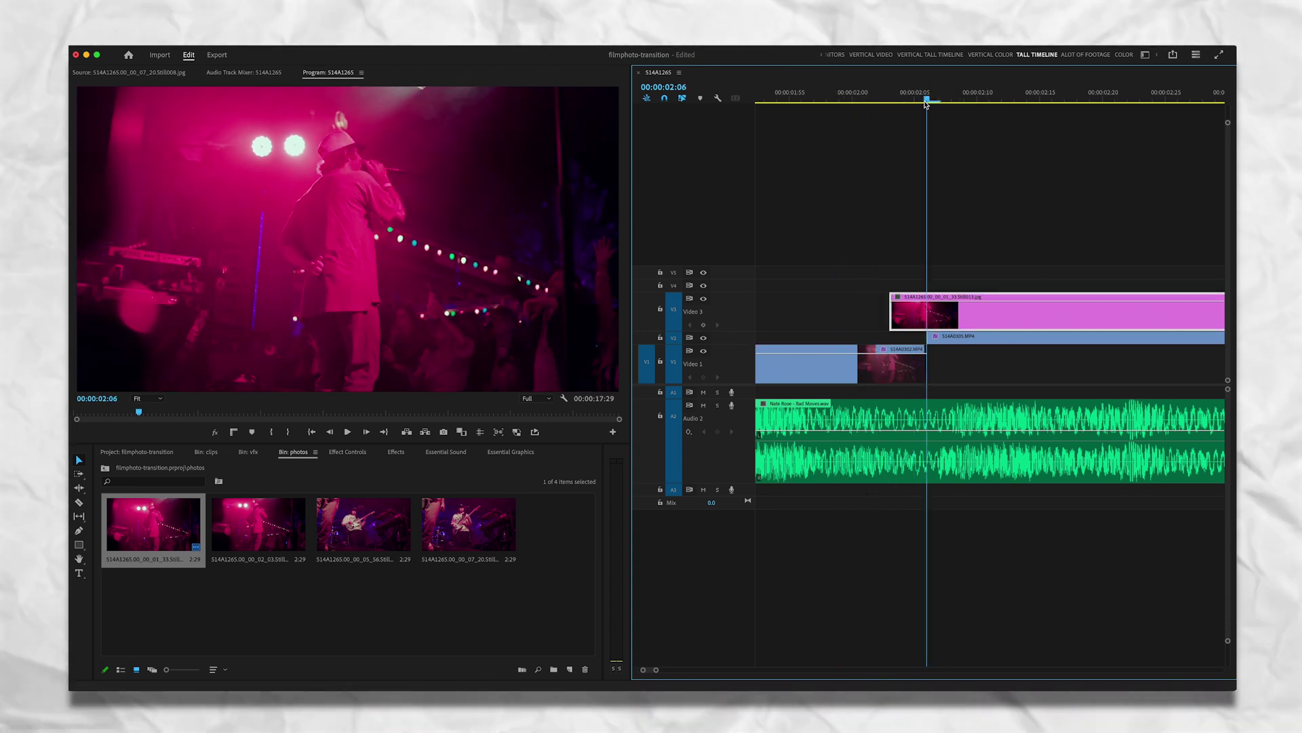
left_click(889, 99)
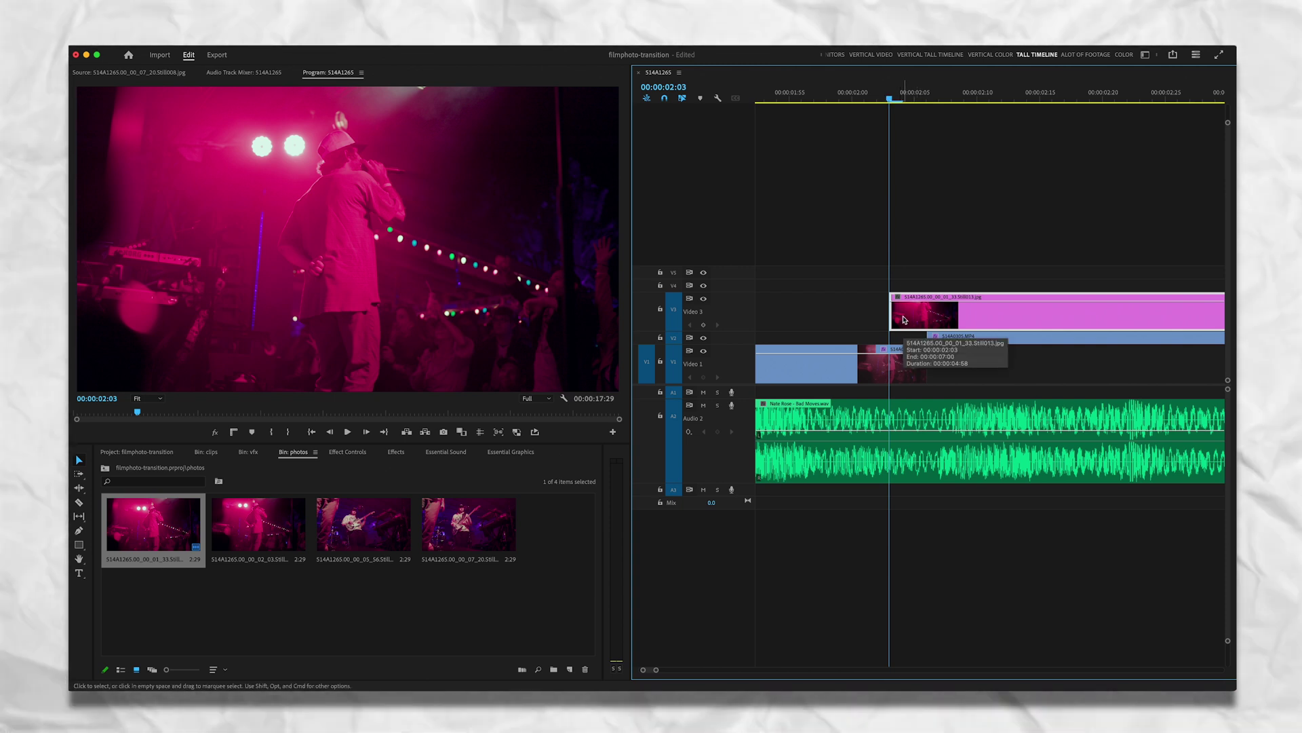
key("space")
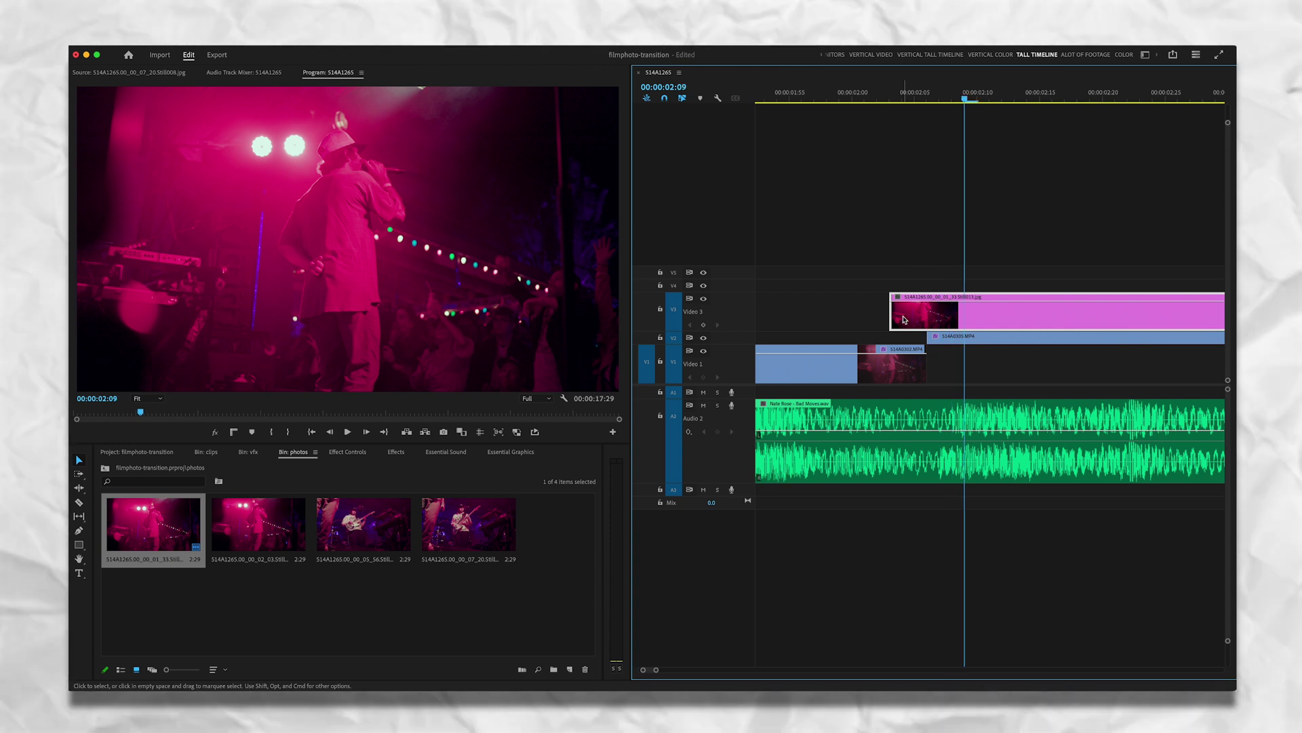
Razor the V3 still, delete its tail, slide it earlier and remove the extra photo clip.
key("super+k")
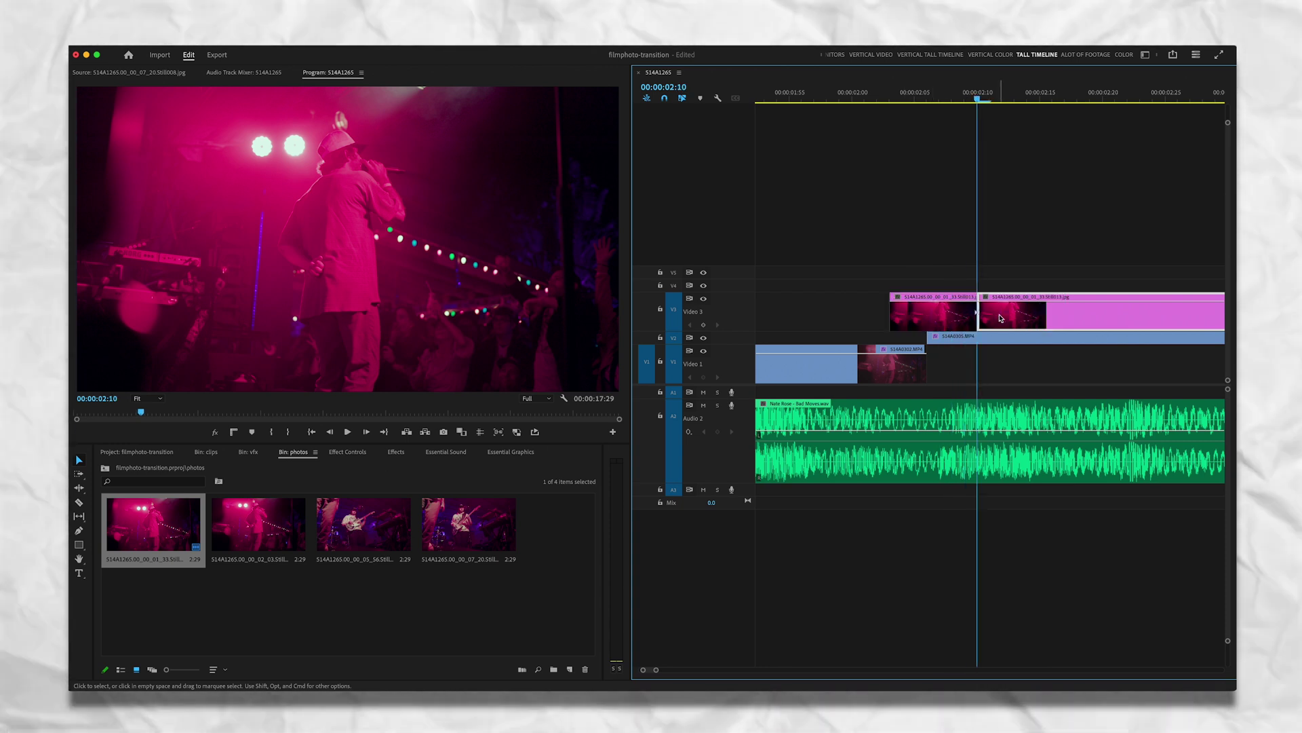
key("Delete")
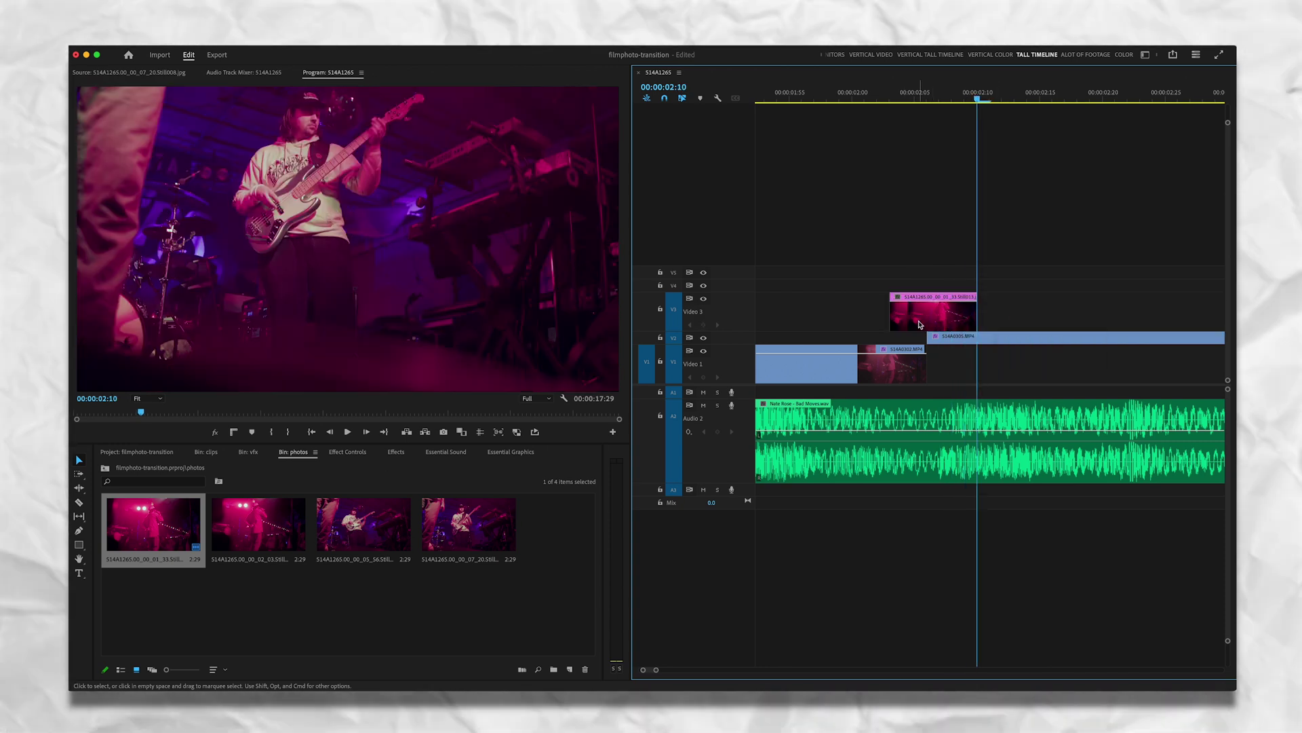
key("minus")
mouse_move(953, 317)
left_mouse_down()
mouse_move(862, 317)
mouse_move(942, 313)
mouse_move(927, 316)
left_mouse_up()
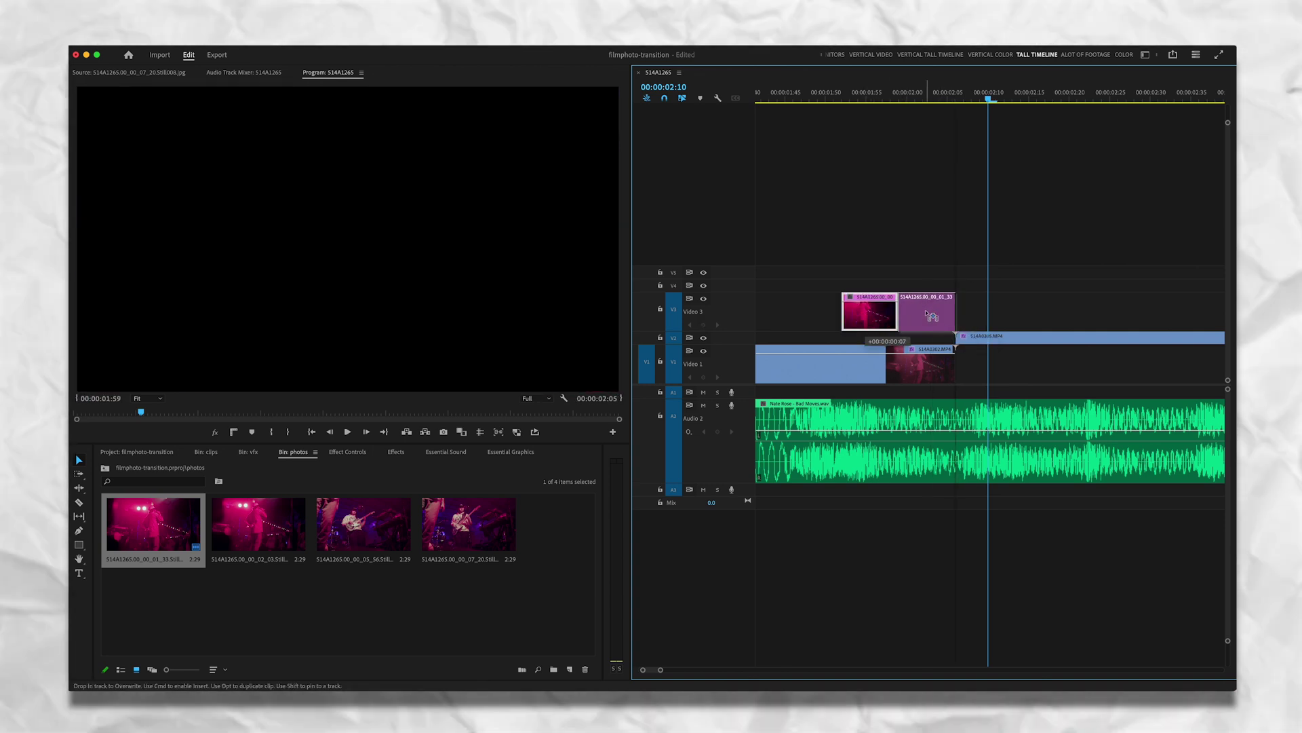
key("Delete")
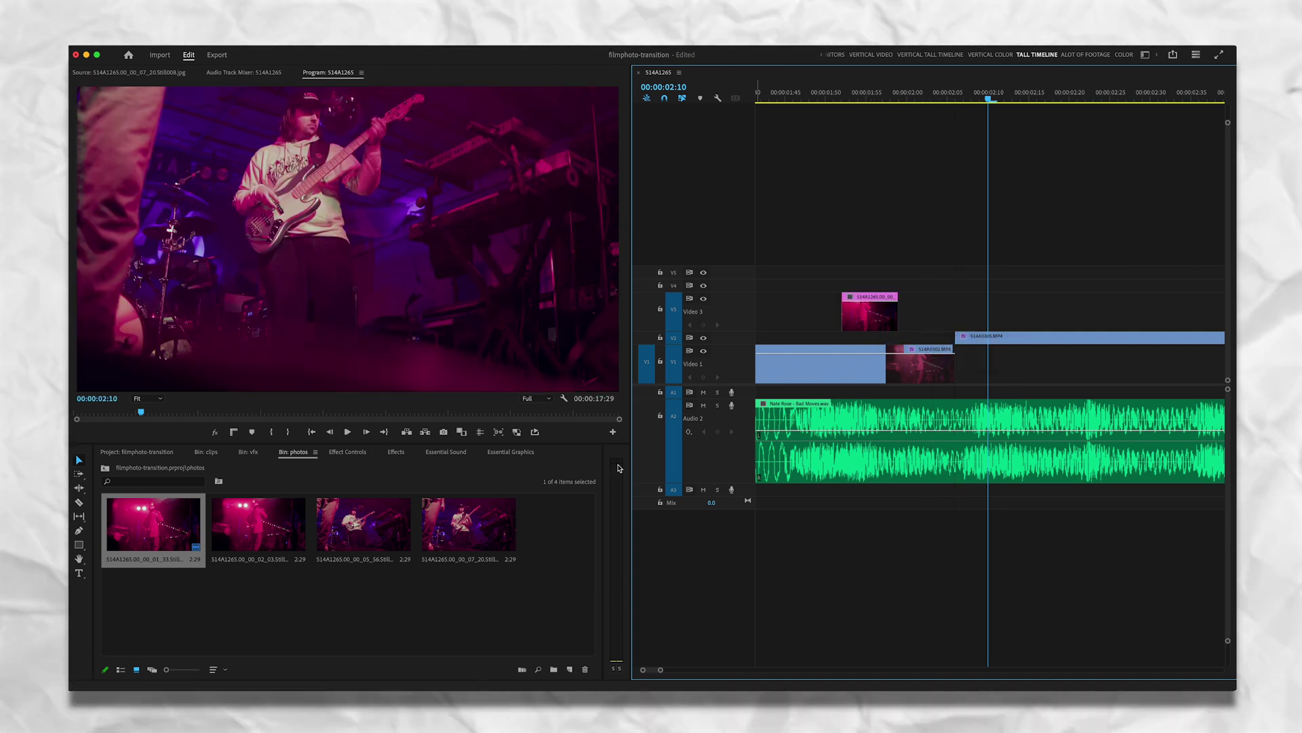
left_click_drag(465, 524, 940, 308)
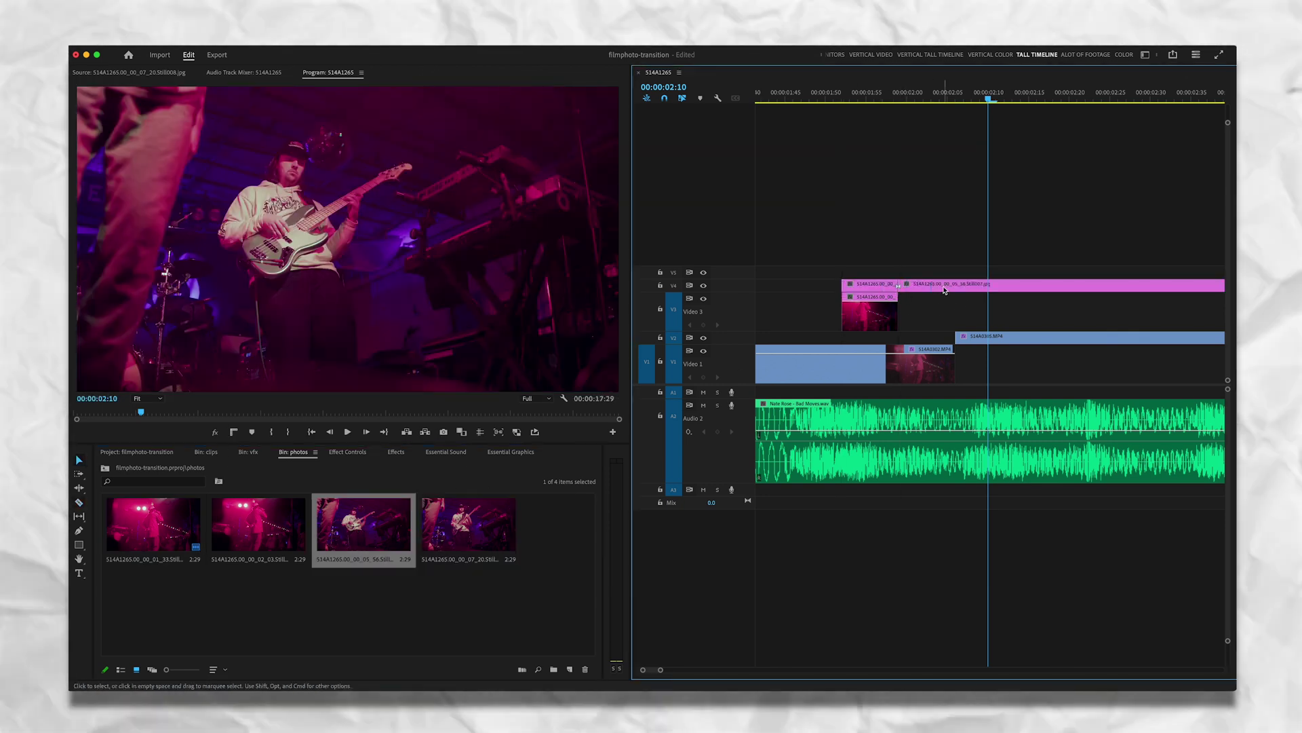
Delete the long Video 4 still and move the short still down onto Video 3.
left_click(944, 290)
key("Delete")
left_click_drag(878, 285, 934, 319)
Add the next photo still, razor it short and delete its leftover piece.
left_click_drag(258, 523, 984, 316)
key("c")
left_click(956, 289)
key("v")
left_click(980, 288)
key("Delete")
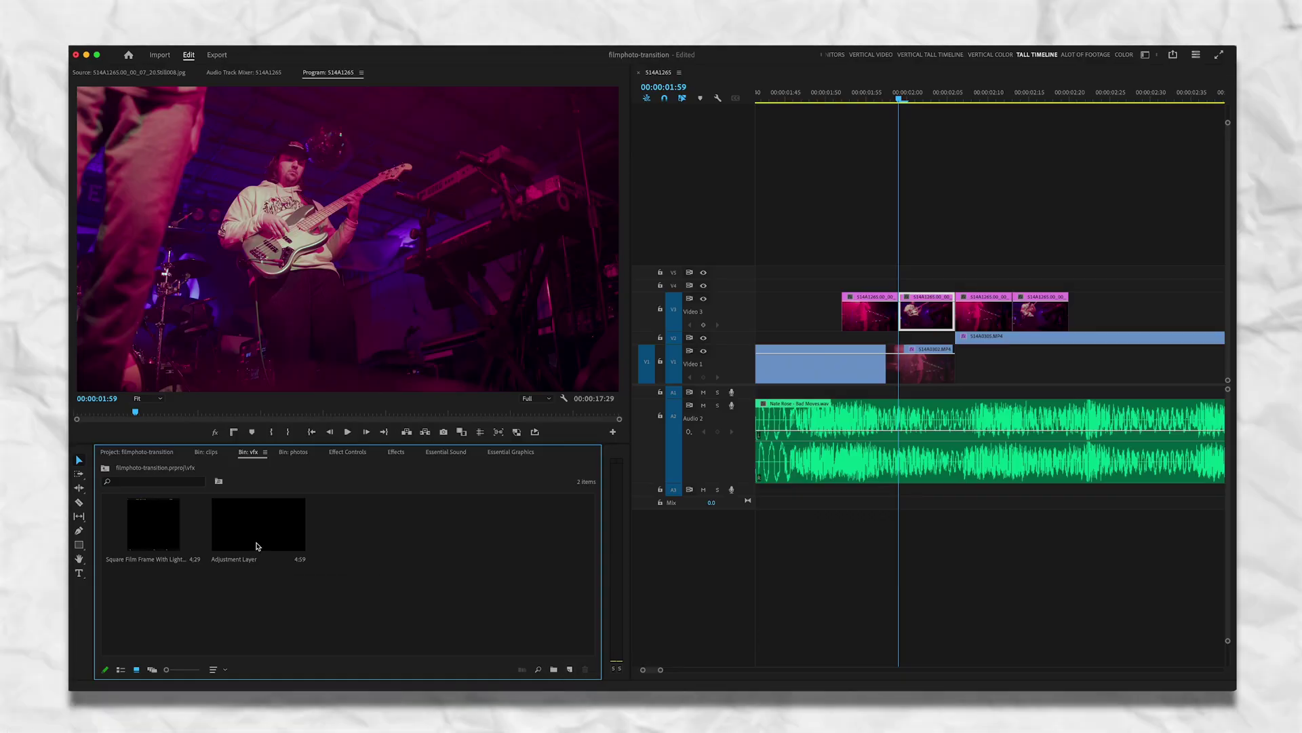
Place an Adjustment Layer on V4 and trim it to end with the photos.
left_click_drag(244, 528, 842, 284)
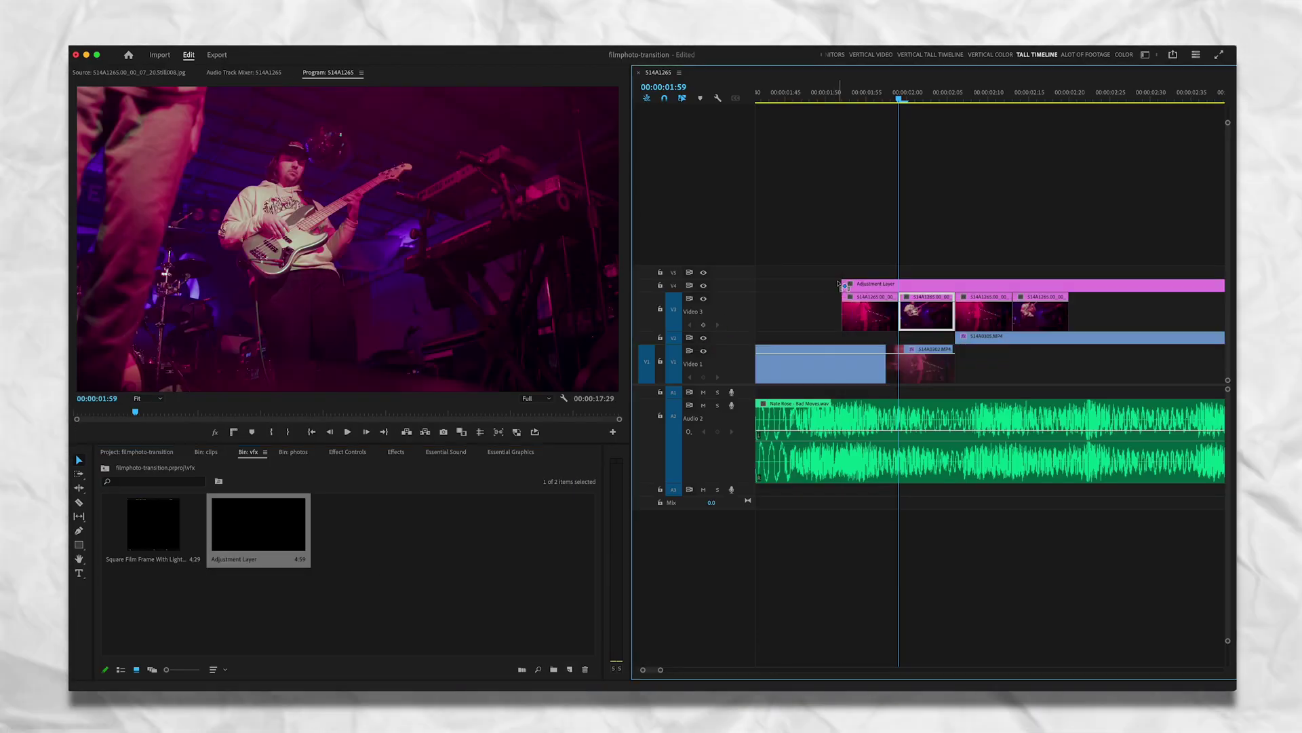
key("v")
left_click(1096, 289)
key("Delete")
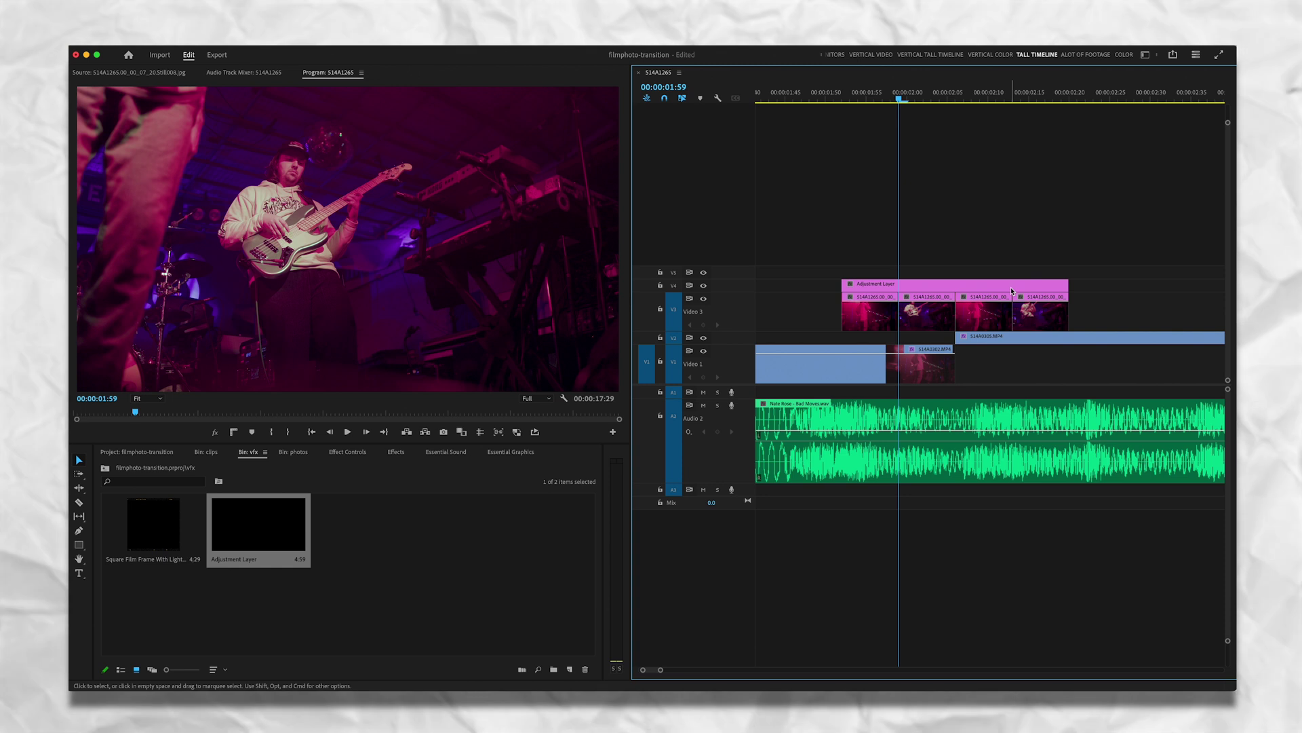
left_click(968, 288)
In Lumetri, tint slightly green, add Faded Film 42.2 and raise contrast to about 59.8.
left_click(1124, 55)
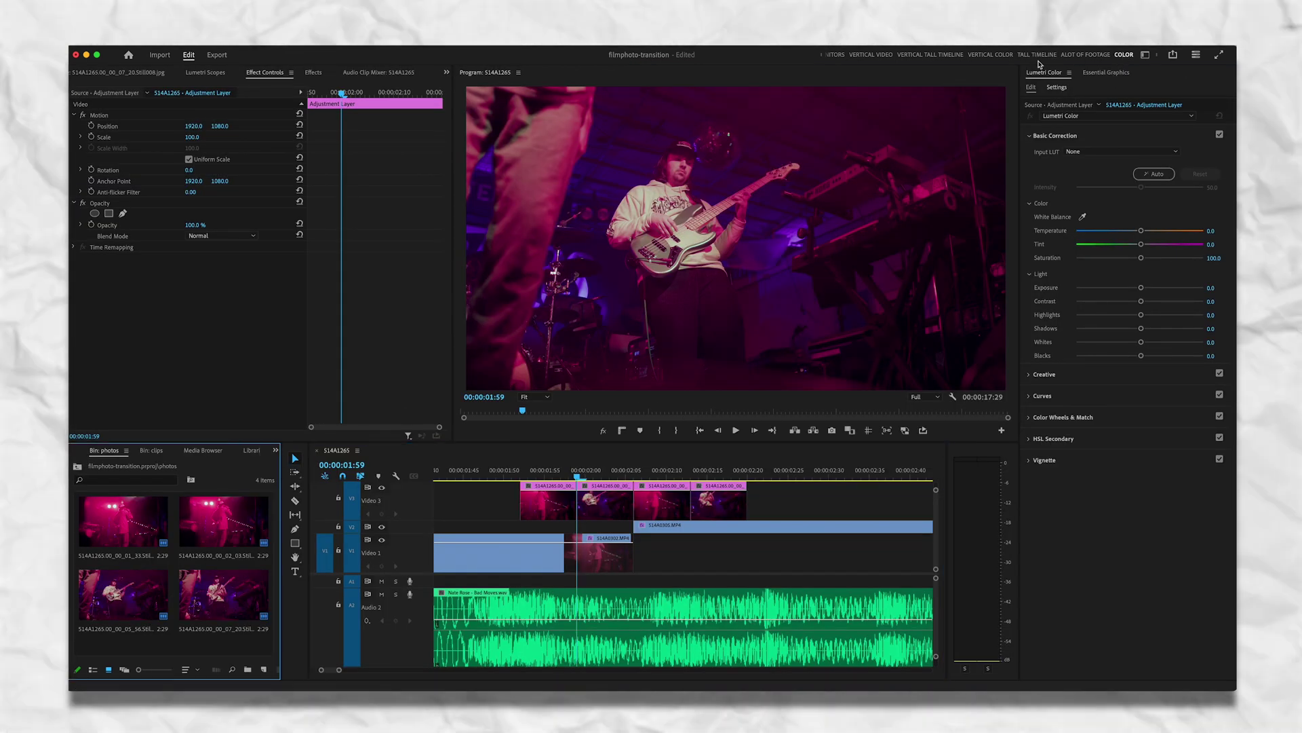
left_click_drag(1140, 245, 1134, 244)
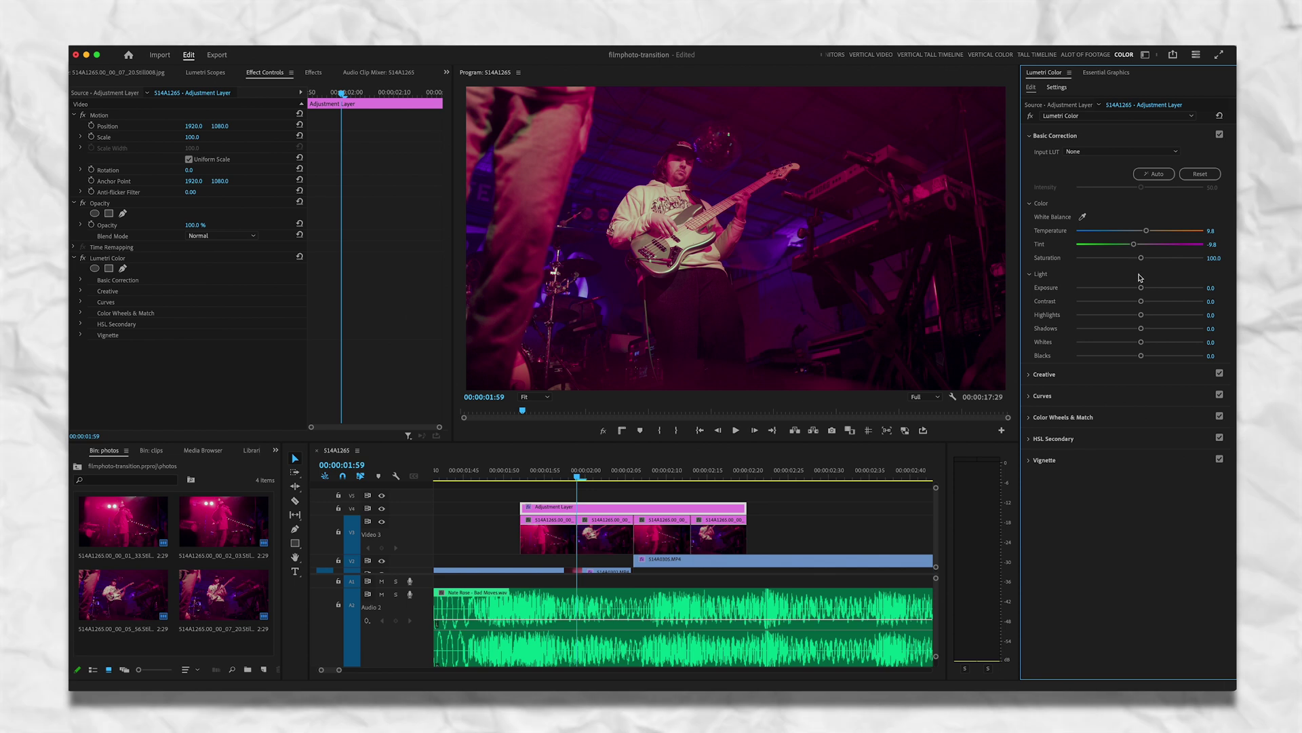
left_click(1082, 375)
left_click_drag(1078, 319, 1127, 320)
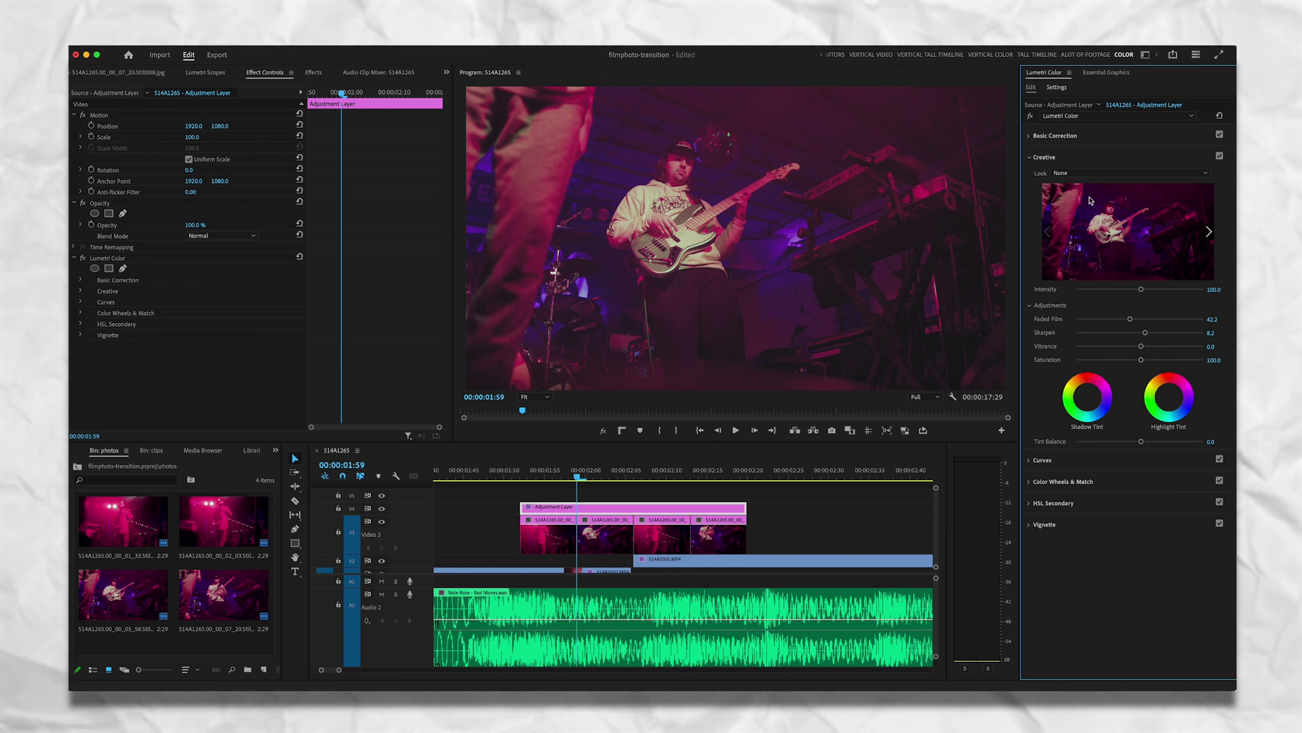
left_click(1068, 136)
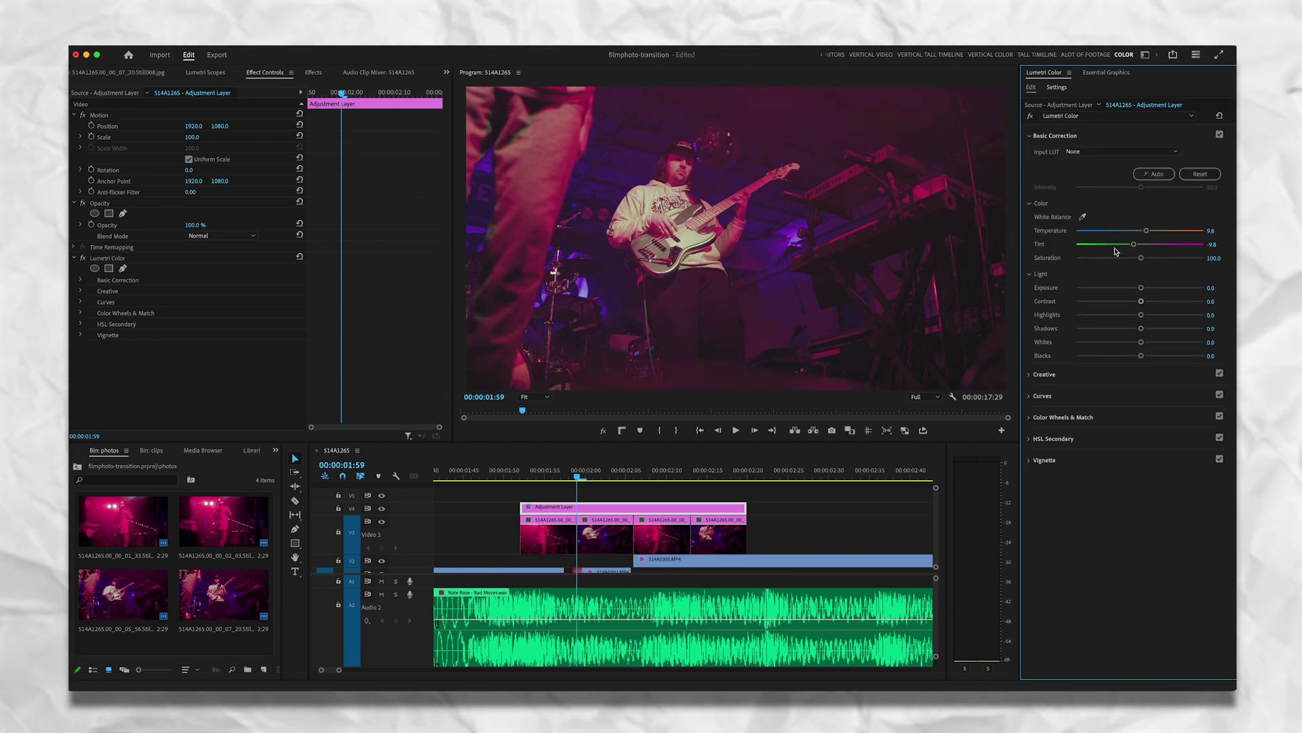
left_click_drag(1141, 301, 1119, 356)
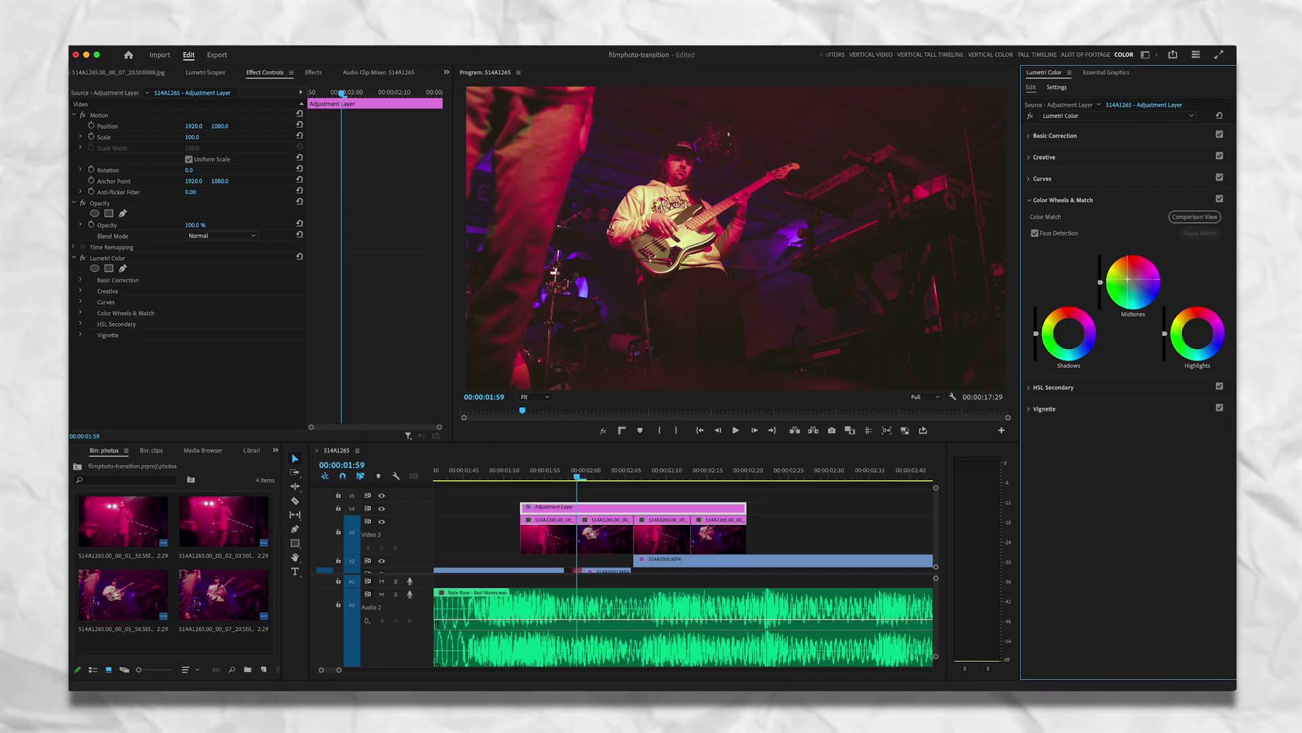
Push the midtone color wheel toward magenta and tint the shadows slightly.
left_click_drag(1127, 279, 1136, 273)
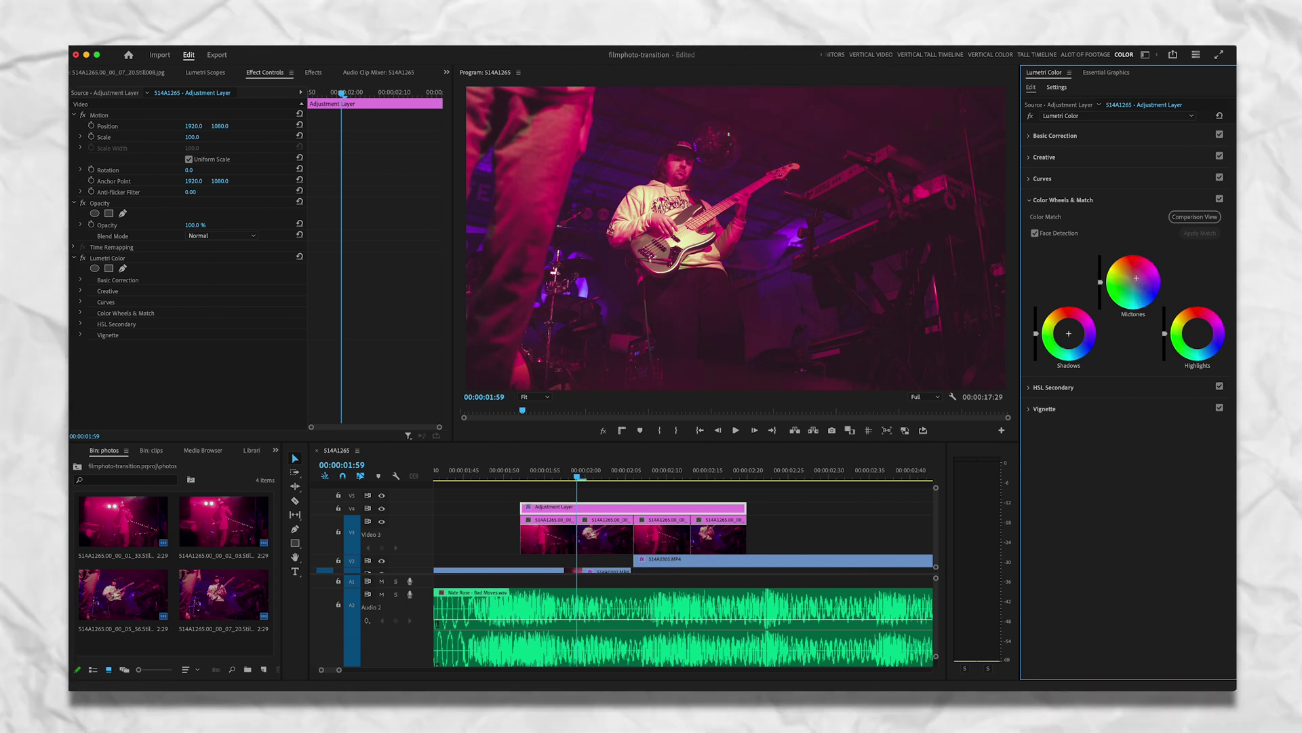
left_click_drag(1069, 333, 1067, 340)
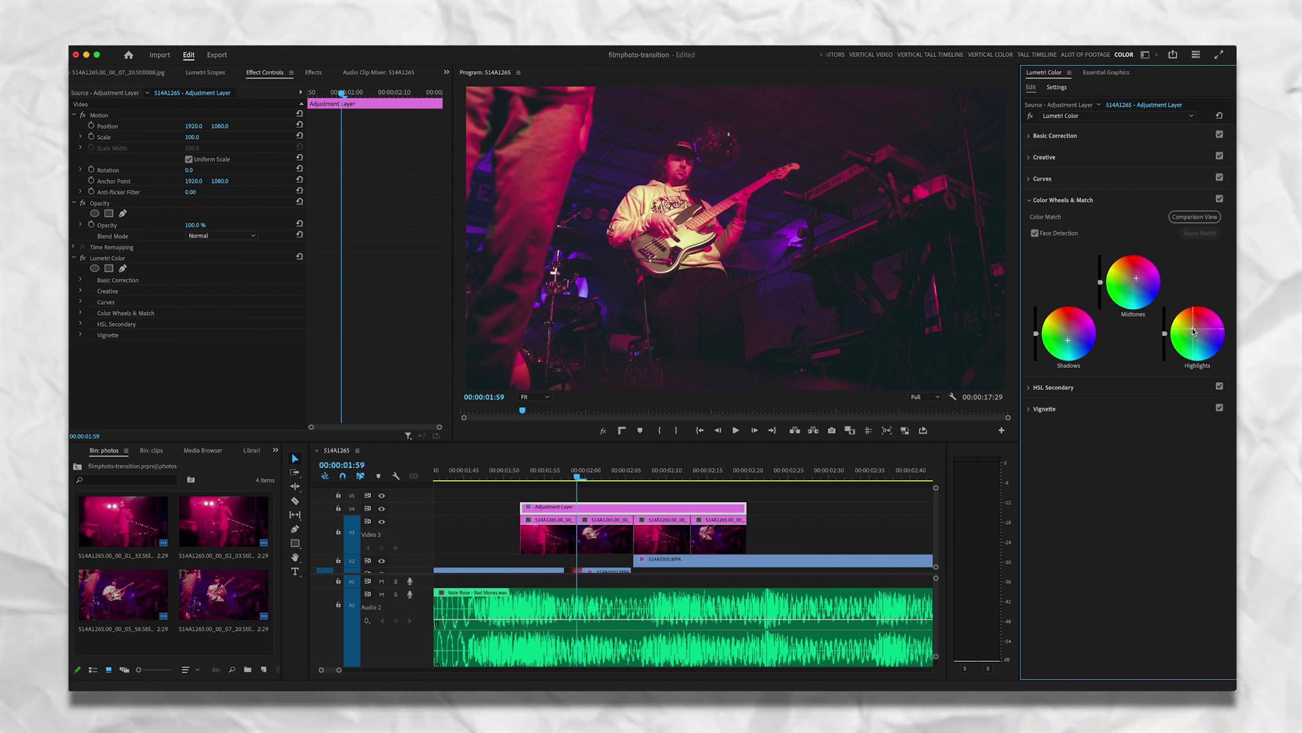
left_click(1030, 115)
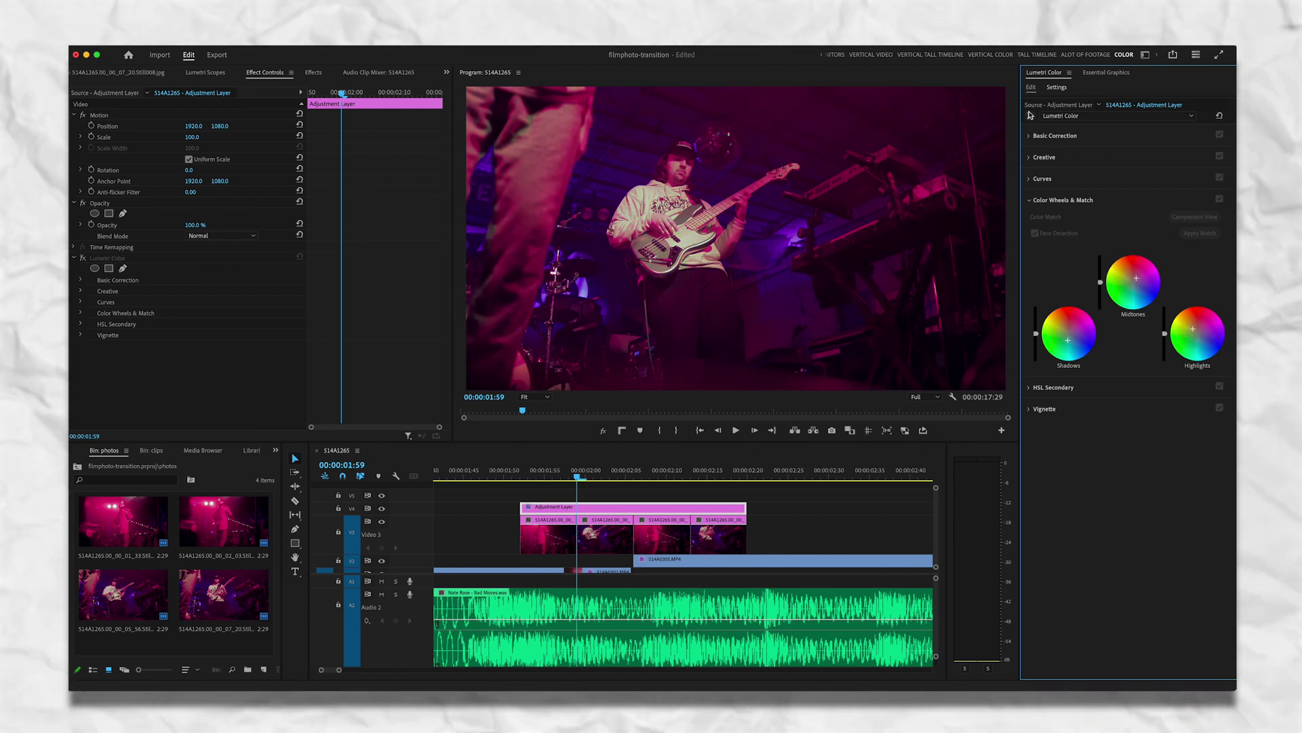
left_click(1030, 115)
left_click(1107, 205)
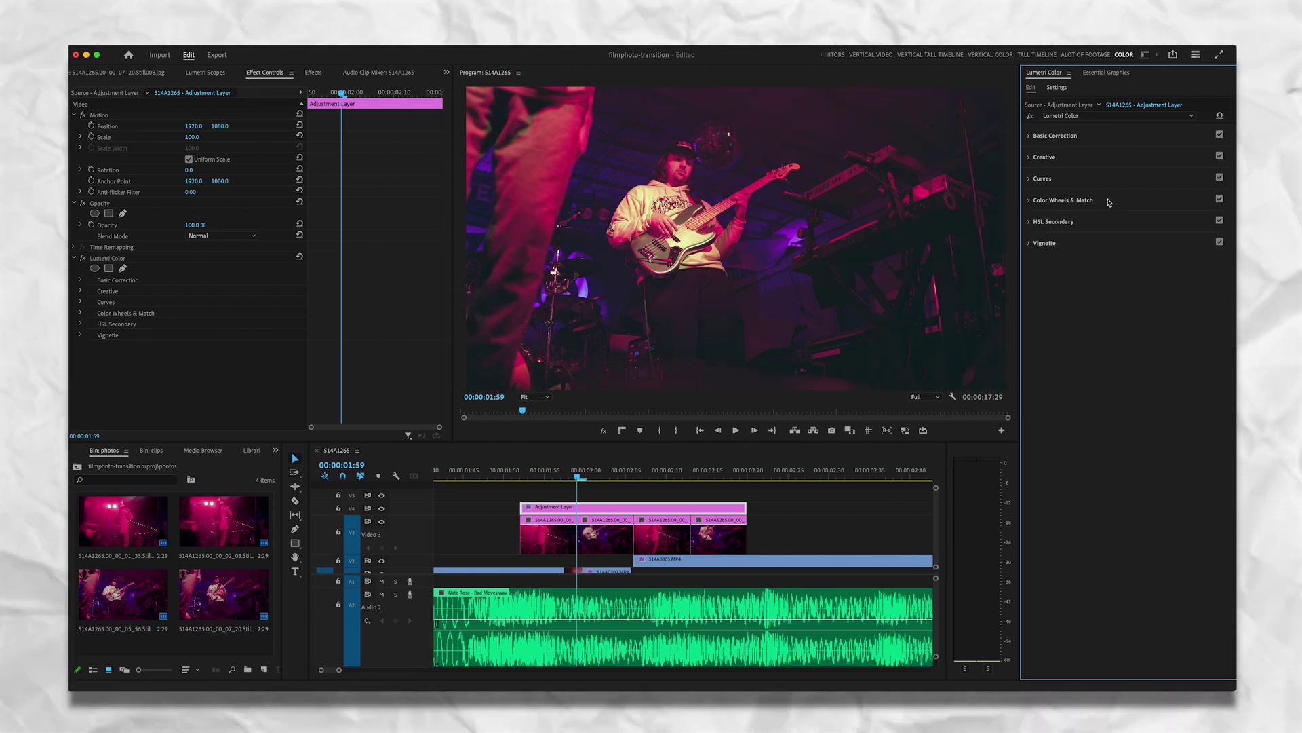
Shape an S-curve in RGB Curves and lift the black point to fade the shadows.
left_click(1094, 178)
left_click_drag(1080, 333, 1080, 335)
left_click_drag(1173, 271, 1220, 252)
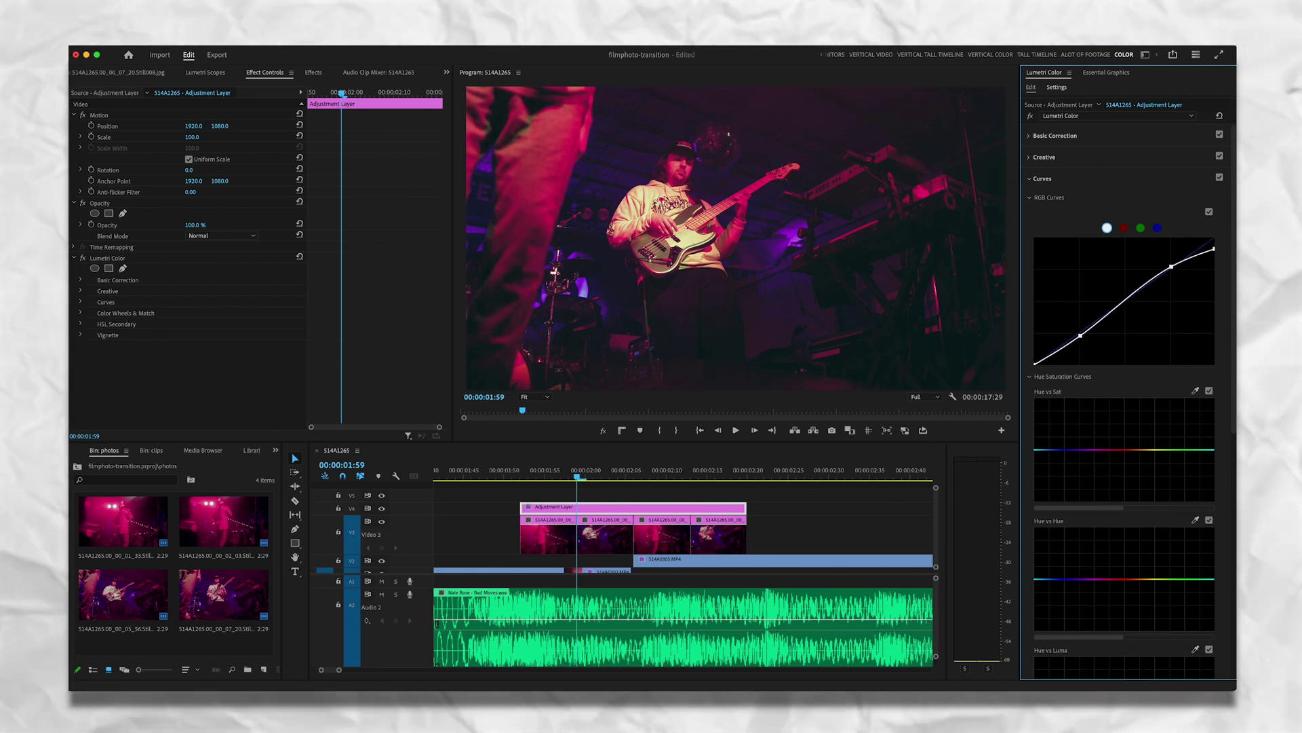
left_click_drag(1035, 365, 1031, 359)
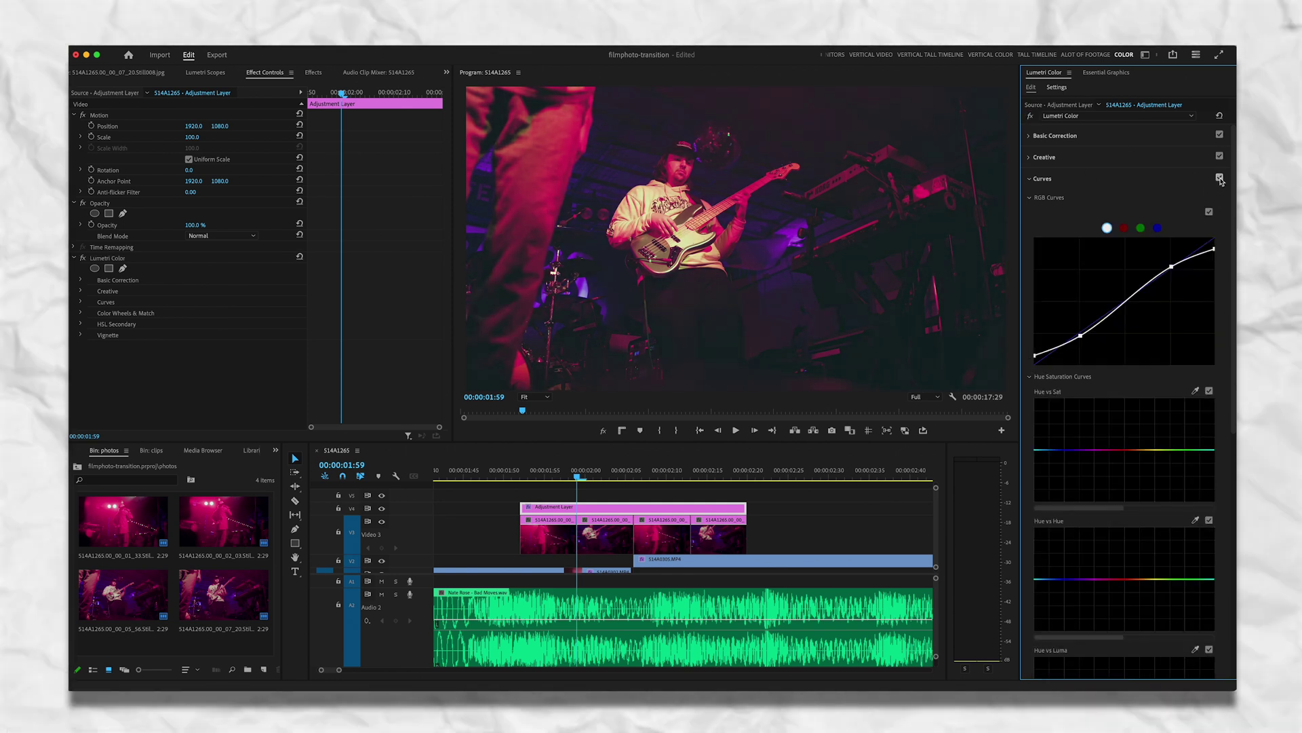
left_click(1160, 180)
left_click(1045, 156)
left_click(611, 475)
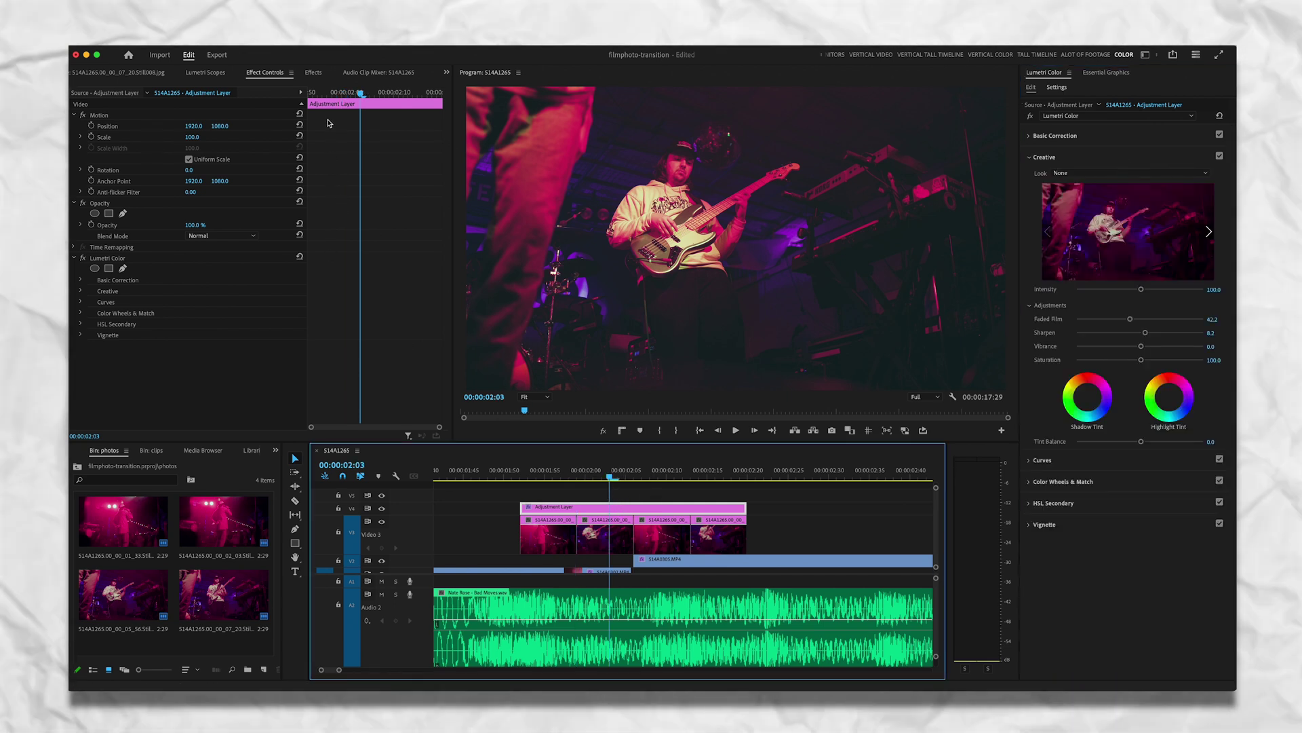
left_click(315, 73)
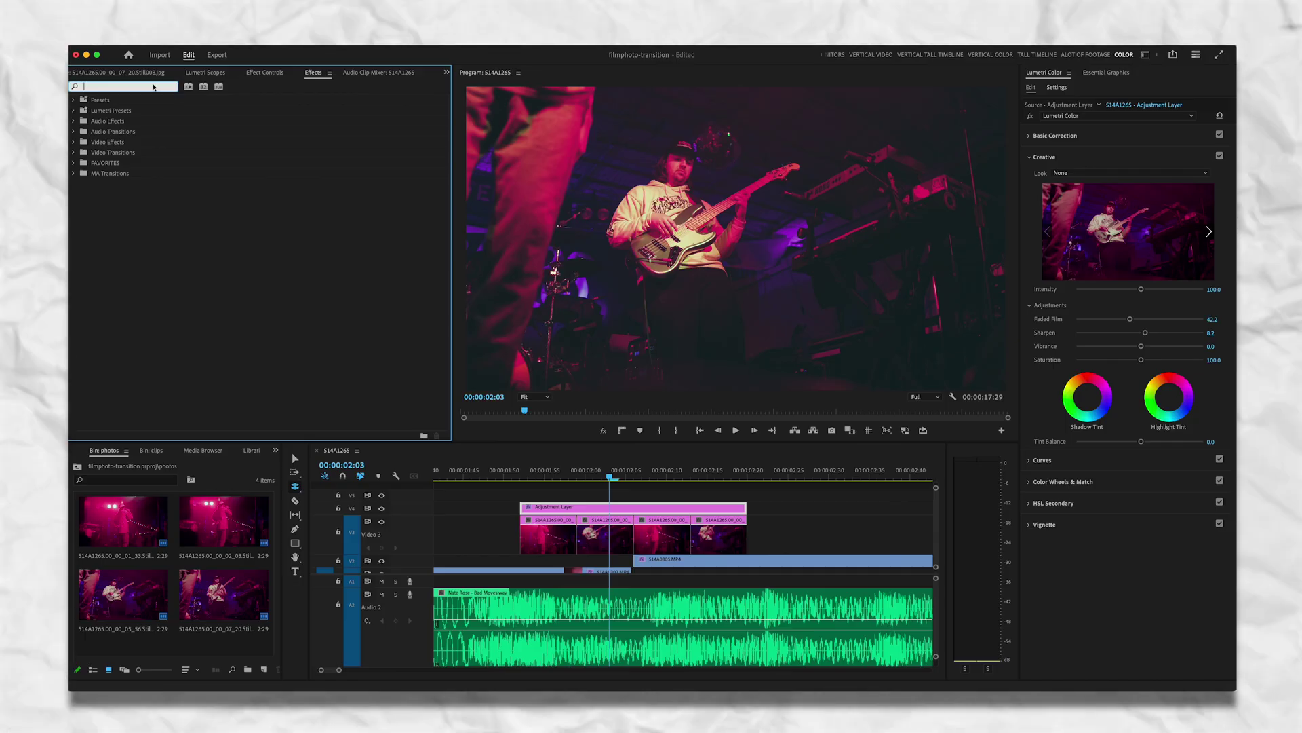
Apply the Noise effect to the adjustment layer with Amount of Noise at 25%.
type("noise")
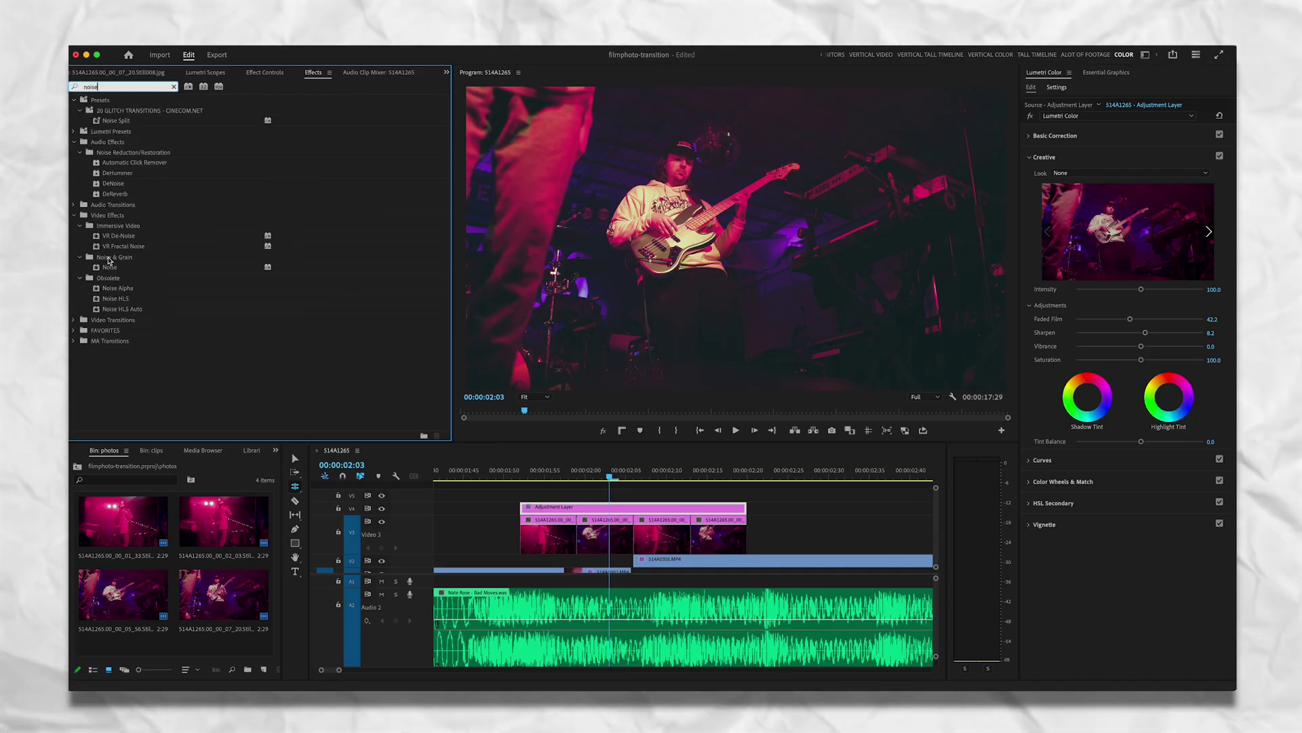
left_click_drag(107, 268, 615, 506)
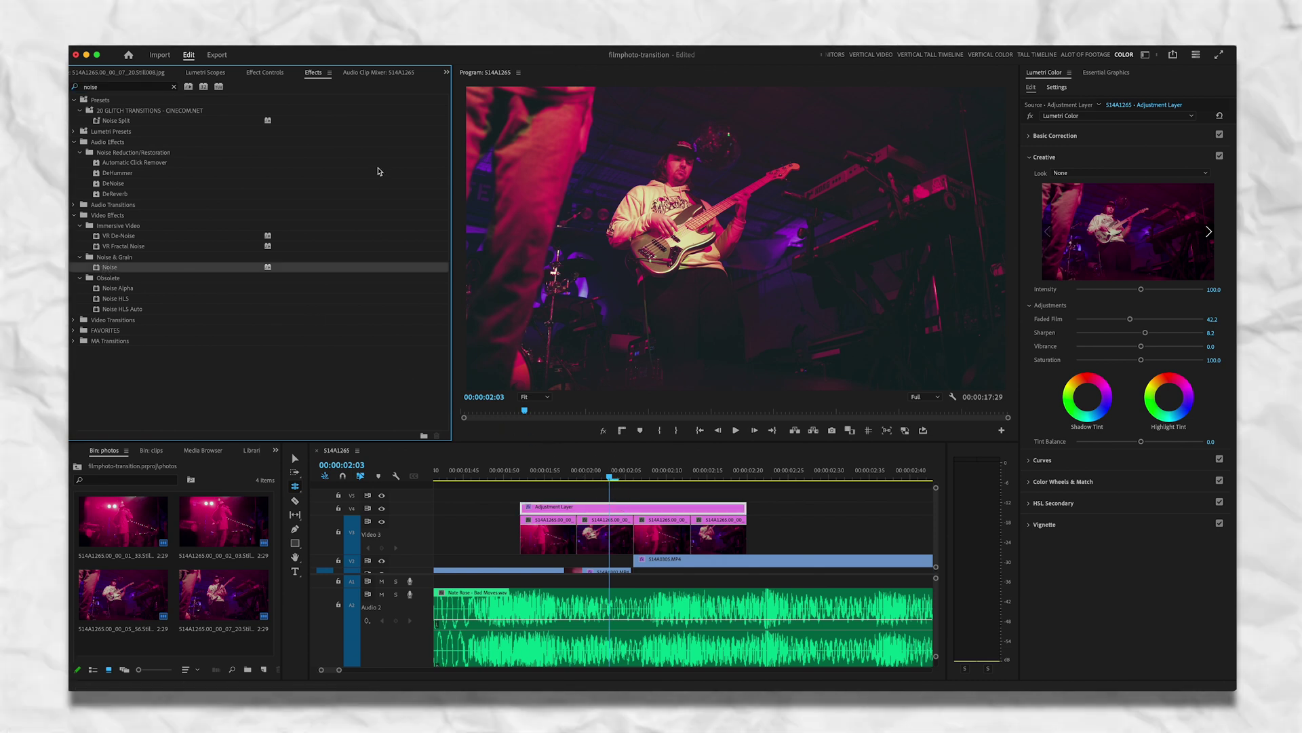
left_click(271, 73)
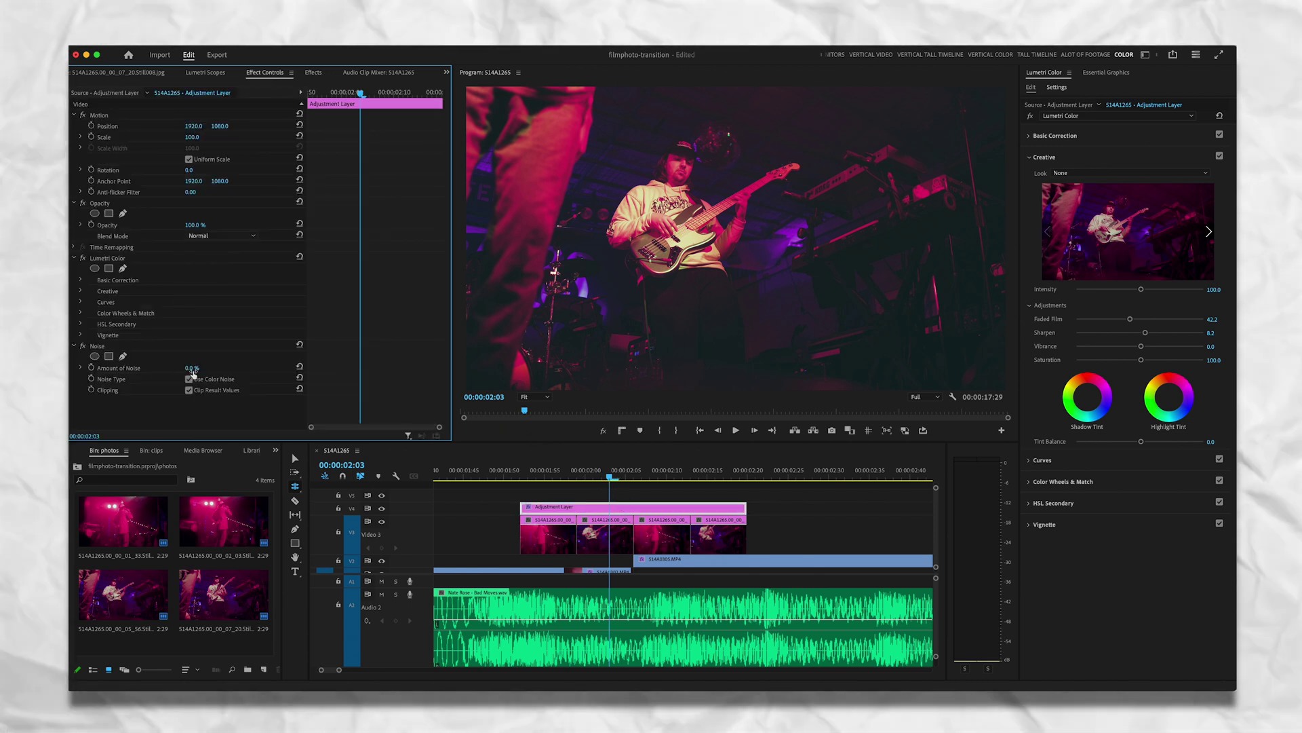
left_click(196, 367)
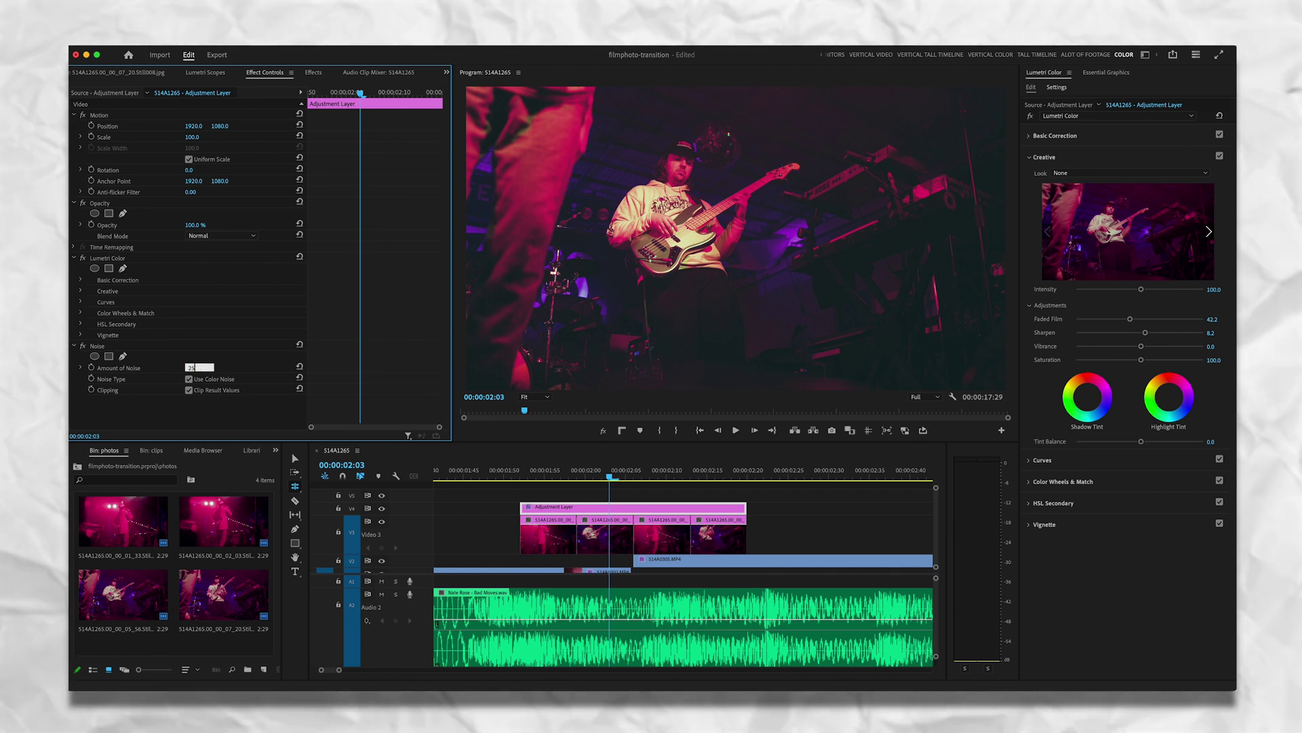
key("Return")
left_click(475, 535)
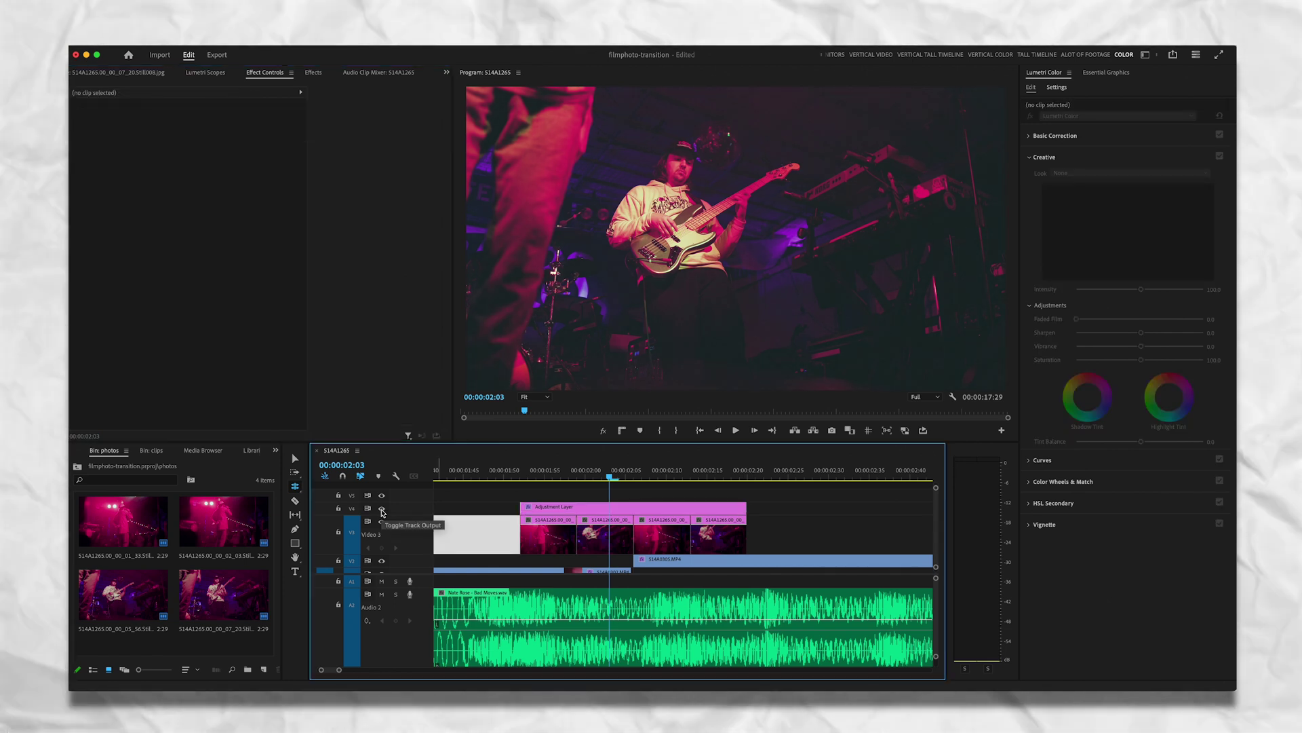
left_click(382, 509)
left_click(381, 509)
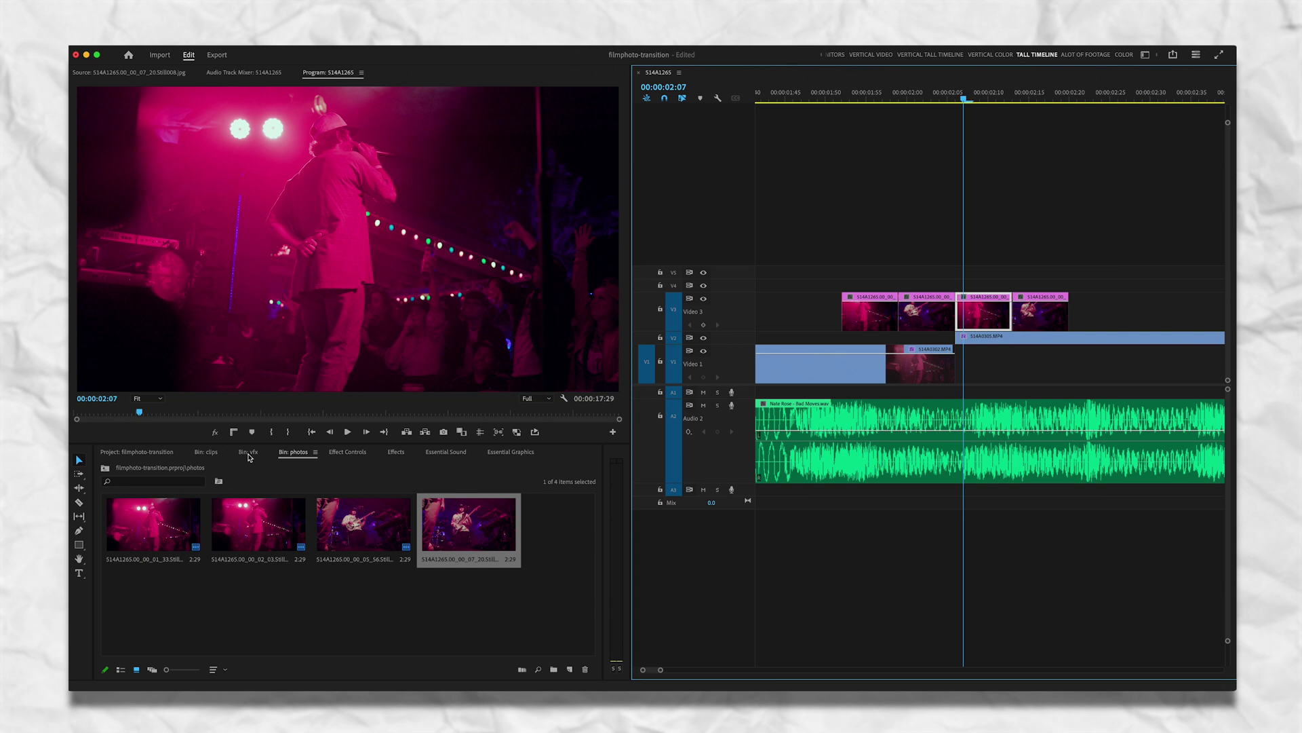
Drag the Adjustment Layer from the vfx bin onto V4 above the four photos.
left_click(248, 453)
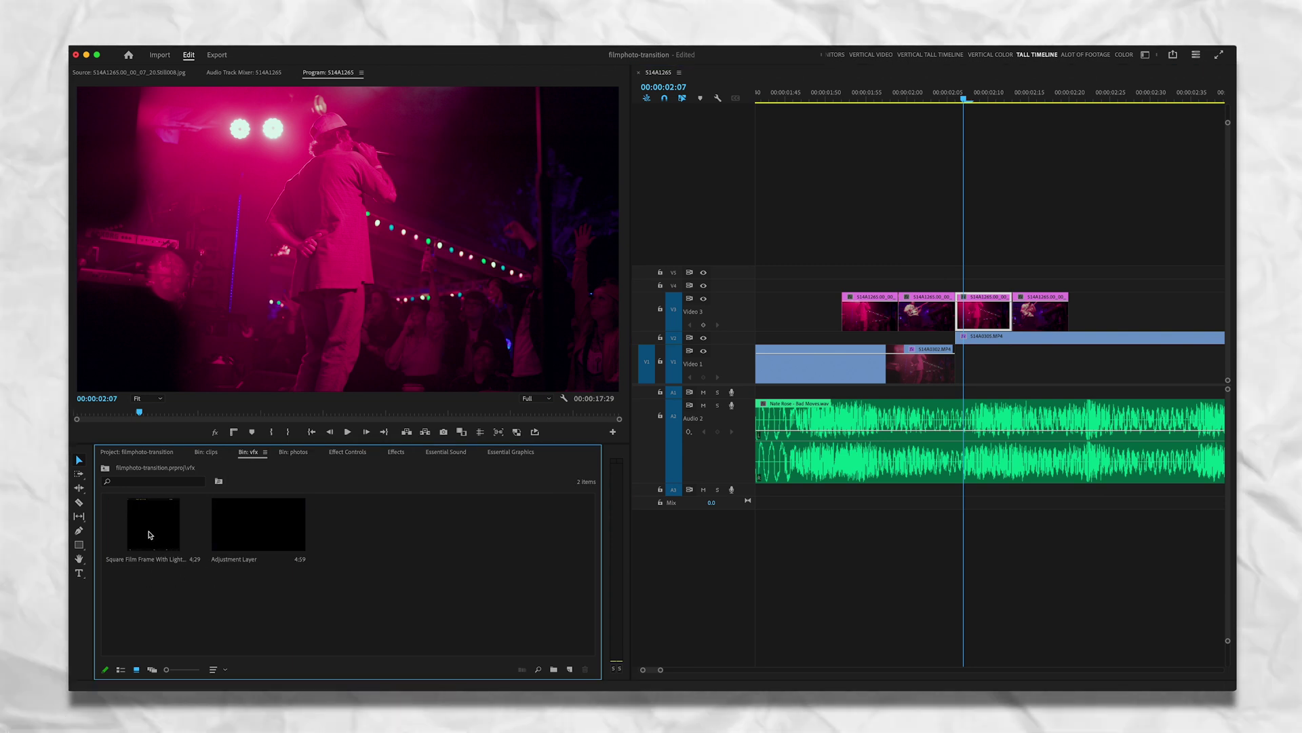
left_click_drag(150, 535, 849, 288)
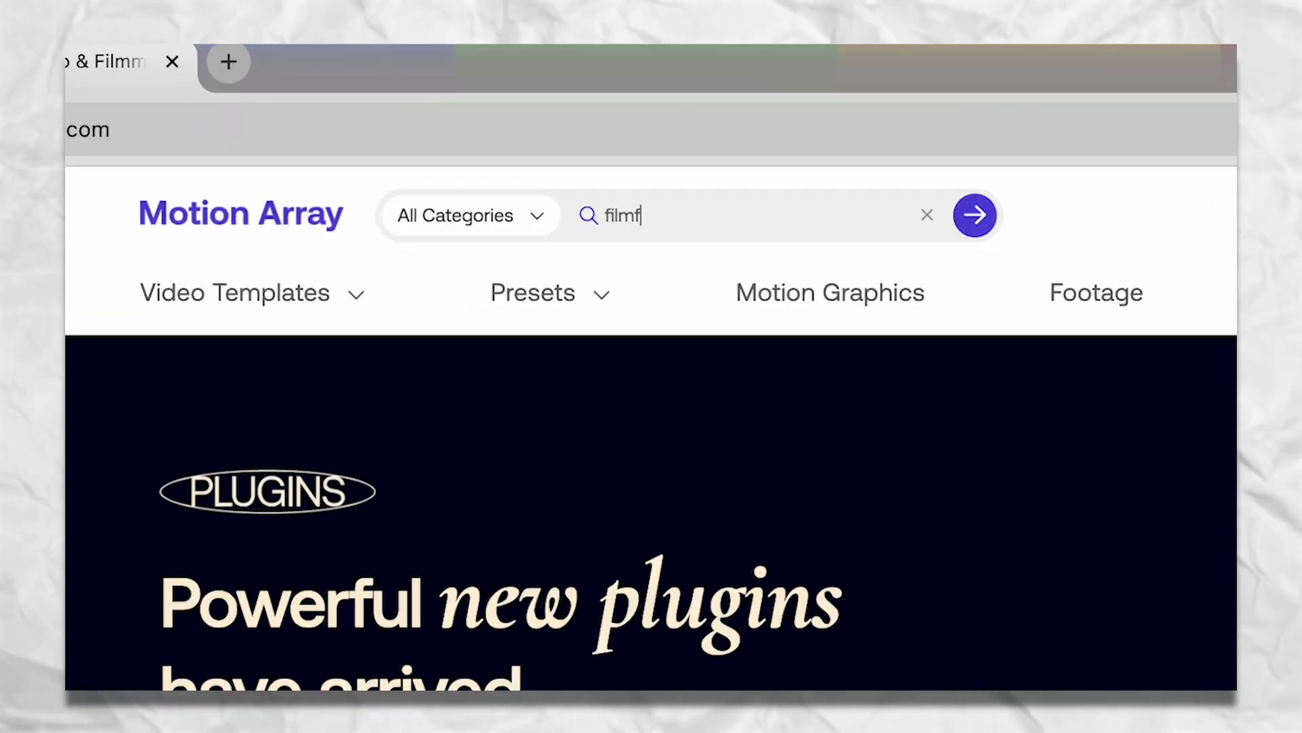
Search Motion Array for 'film frame' and list all Graphics results.
key("BackSpace")
type("frame")
key("Return")
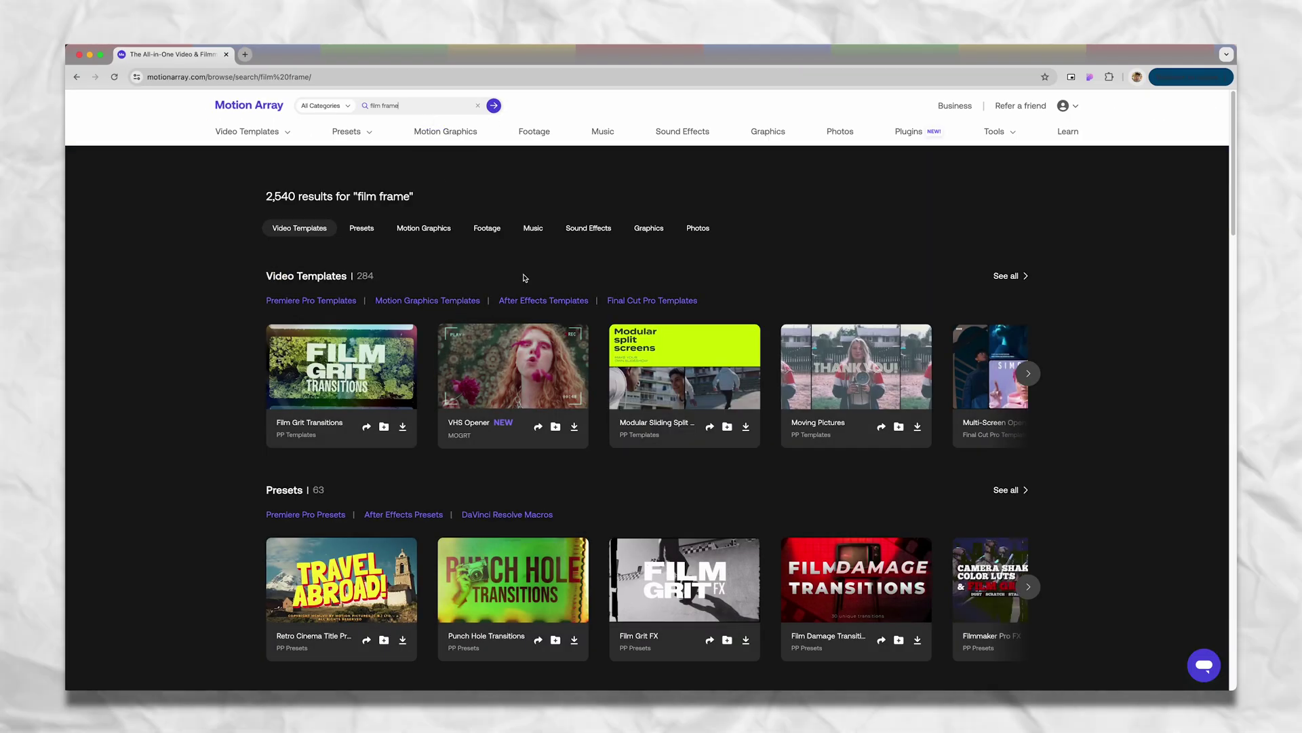
left_click(638, 228)
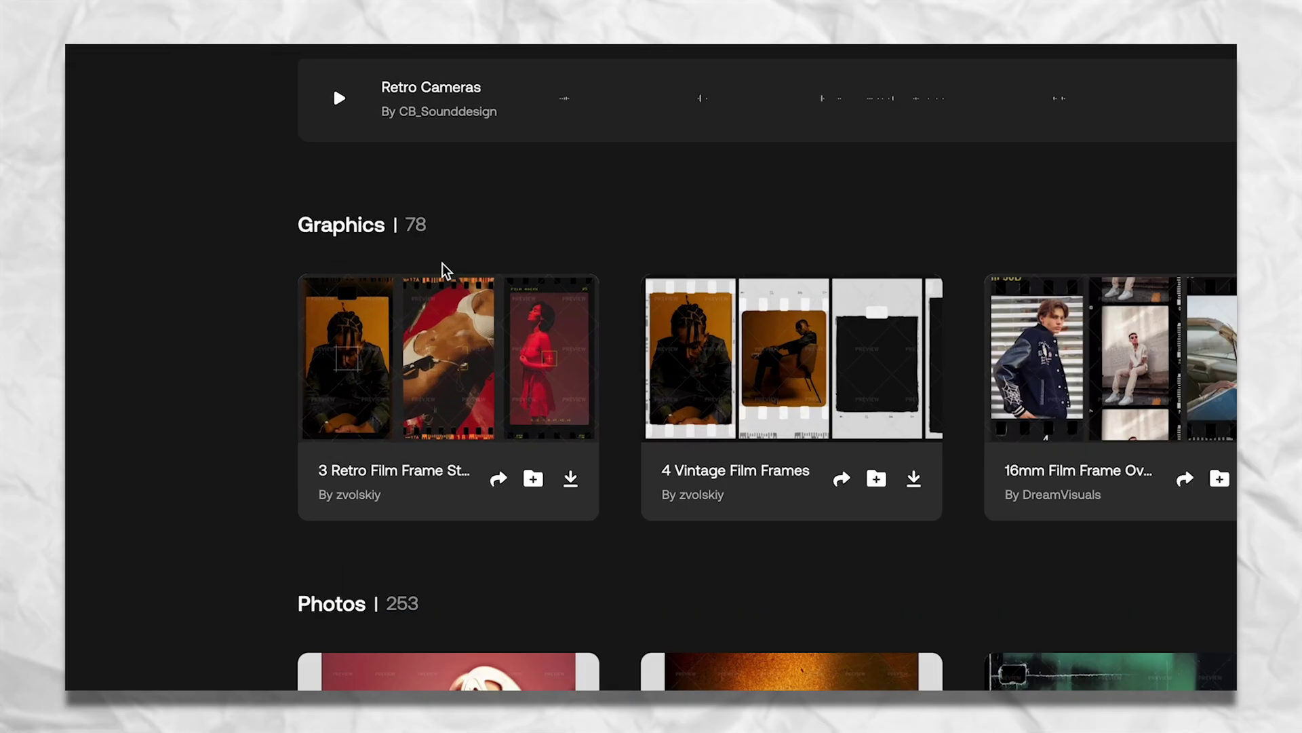
left_click(963, 193)
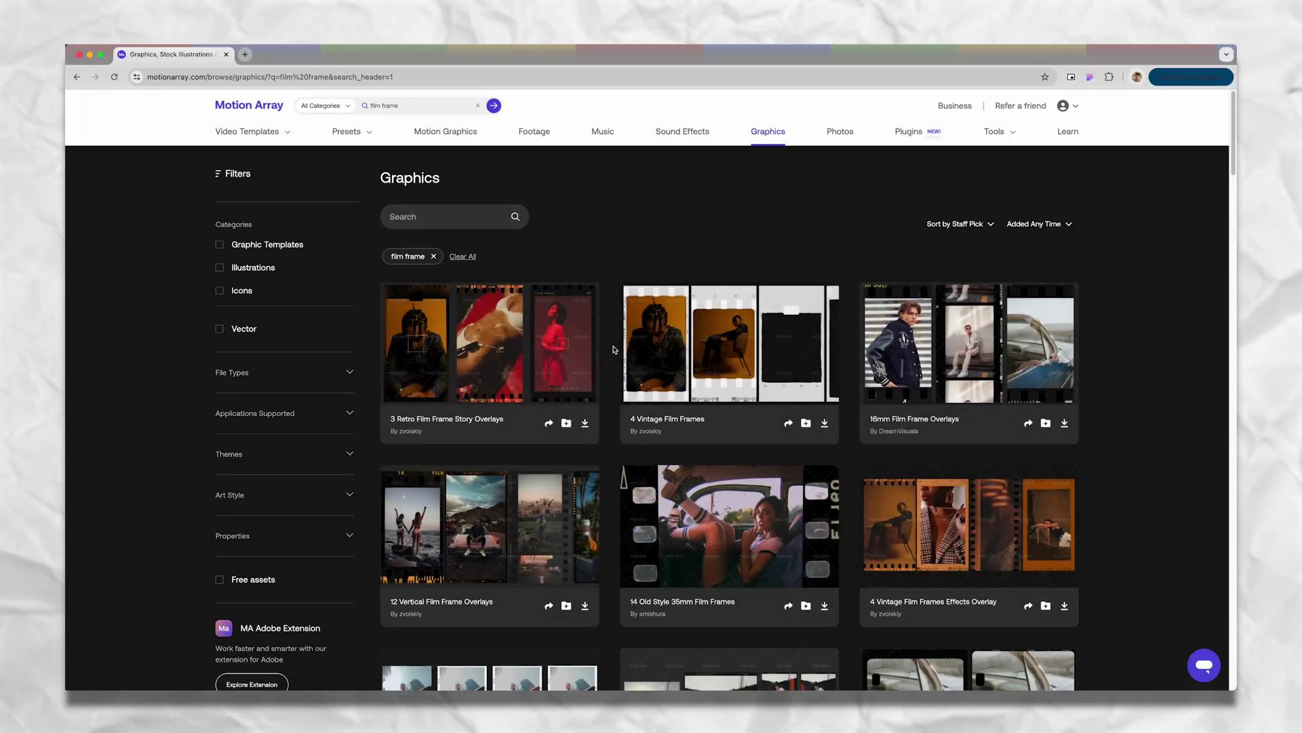
scroll(612, 349, "down", 2)
scroll(597, 329, "down", 5)
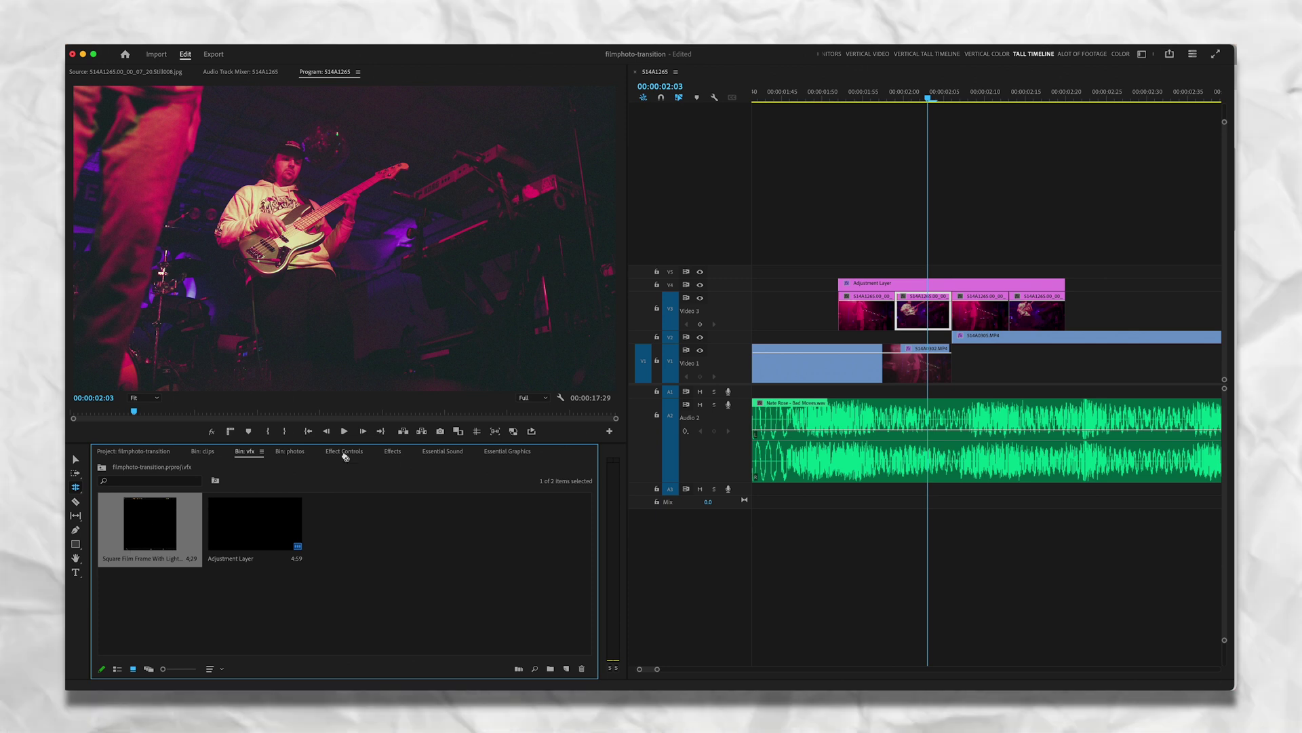
Add Square Film Frame on V5, trim it to the photos, and stretch it to height 111.2, width 178.
left_click_drag(346, 457, 861, 272)
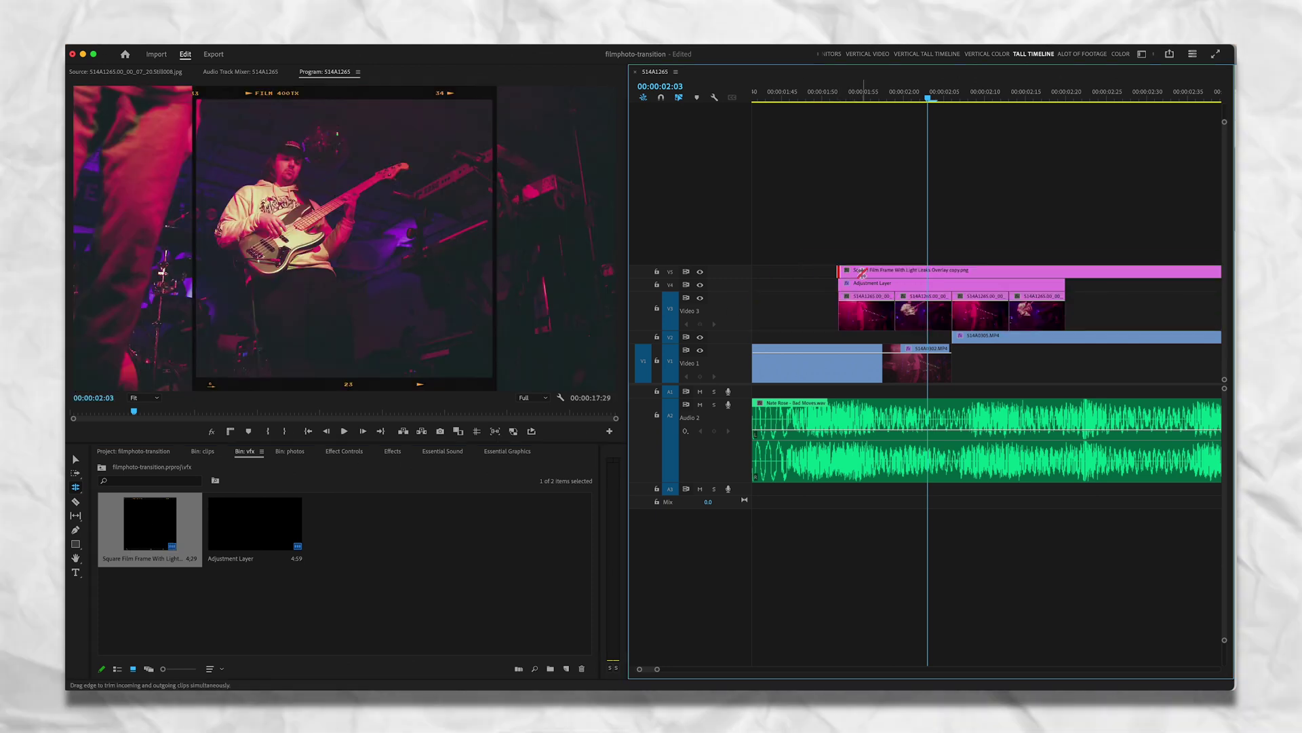
key("v")
left_click_drag(1219, 272, 1065, 272)
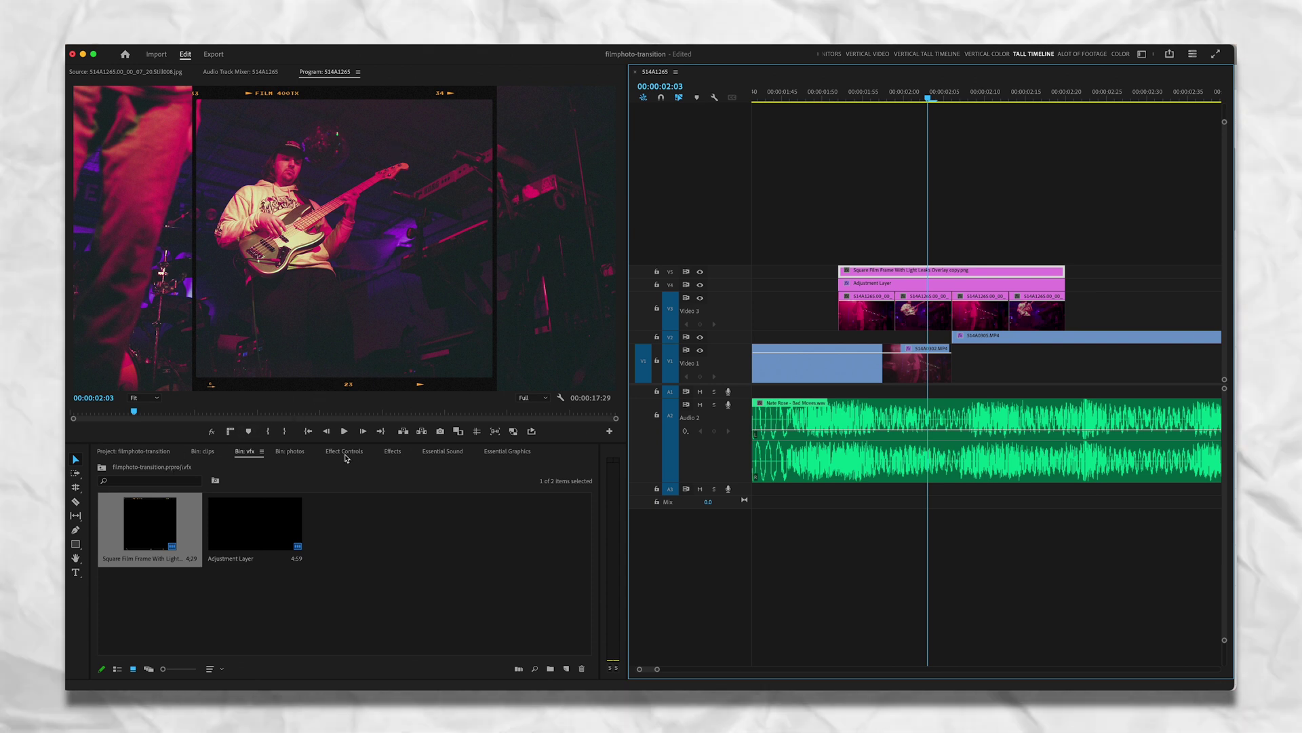
left_click(345, 452)
left_click(105, 517)
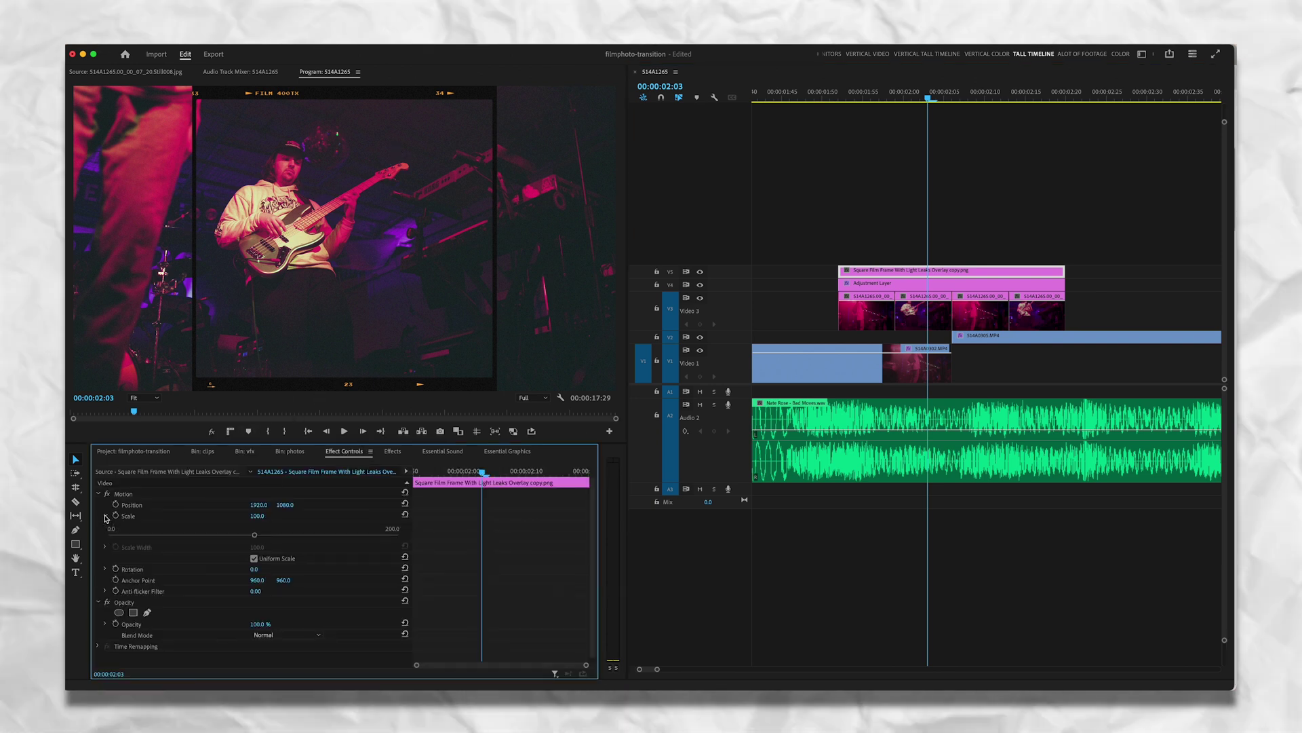
left_click(254, 558)
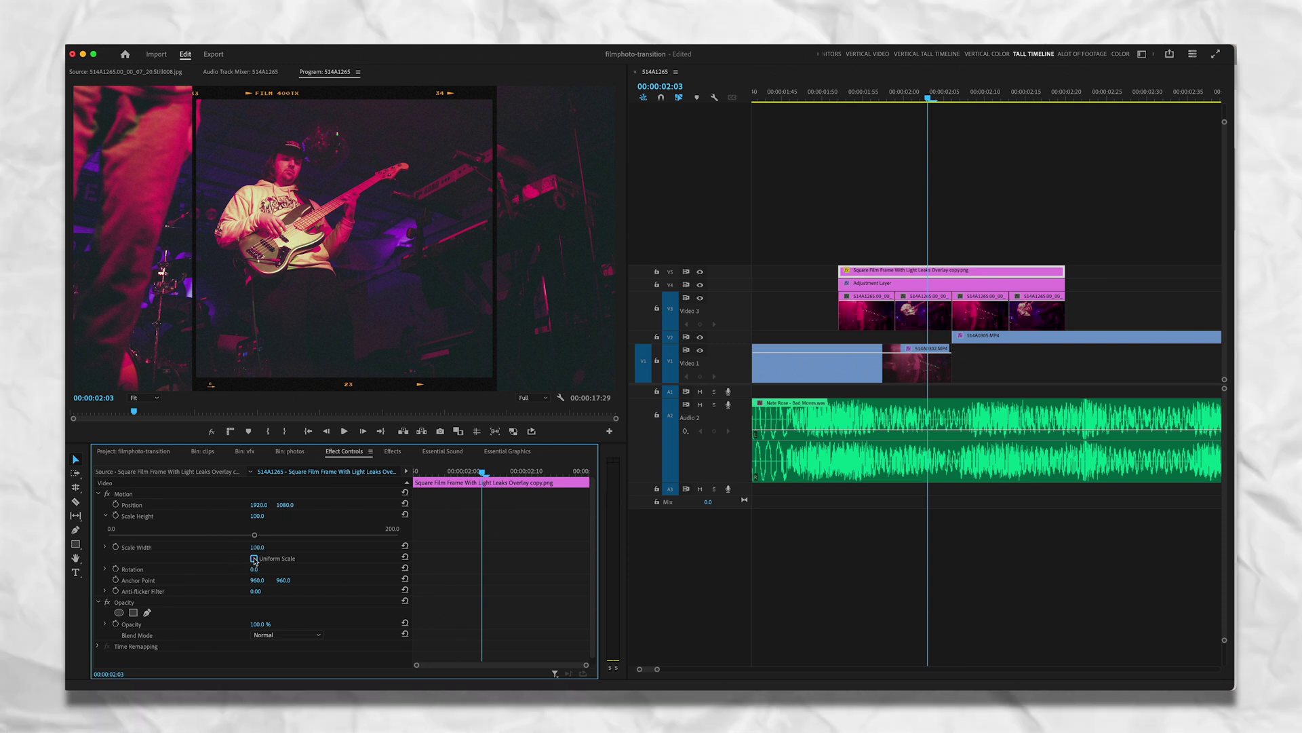
left_click_drag(254, 535, 310, 546)
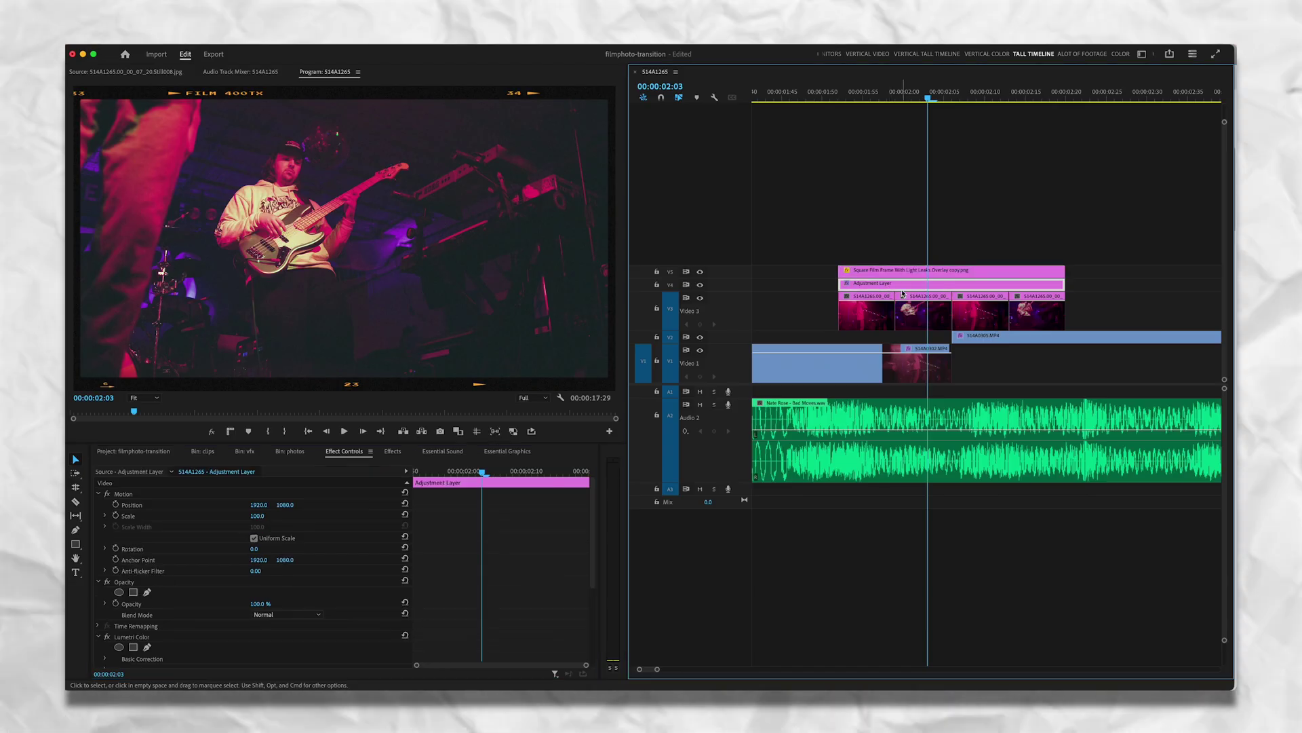
Razor the adjustment layer and film-frame overlay at each photo boundary.
left_click(895, 284)
left_click(895, 270)
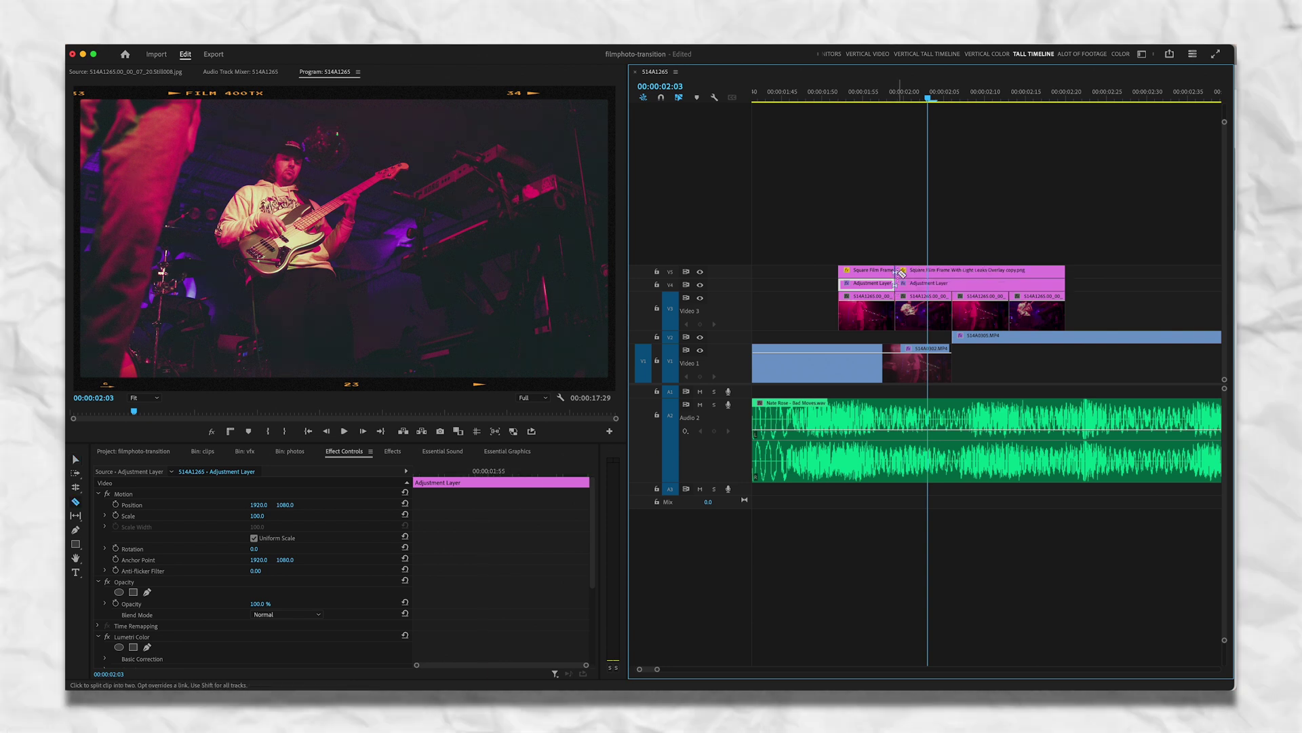
left_click(952, 284)
left_click(952, 271)
left_click(1010, 284)
left_click(1009, 271)
key("v")
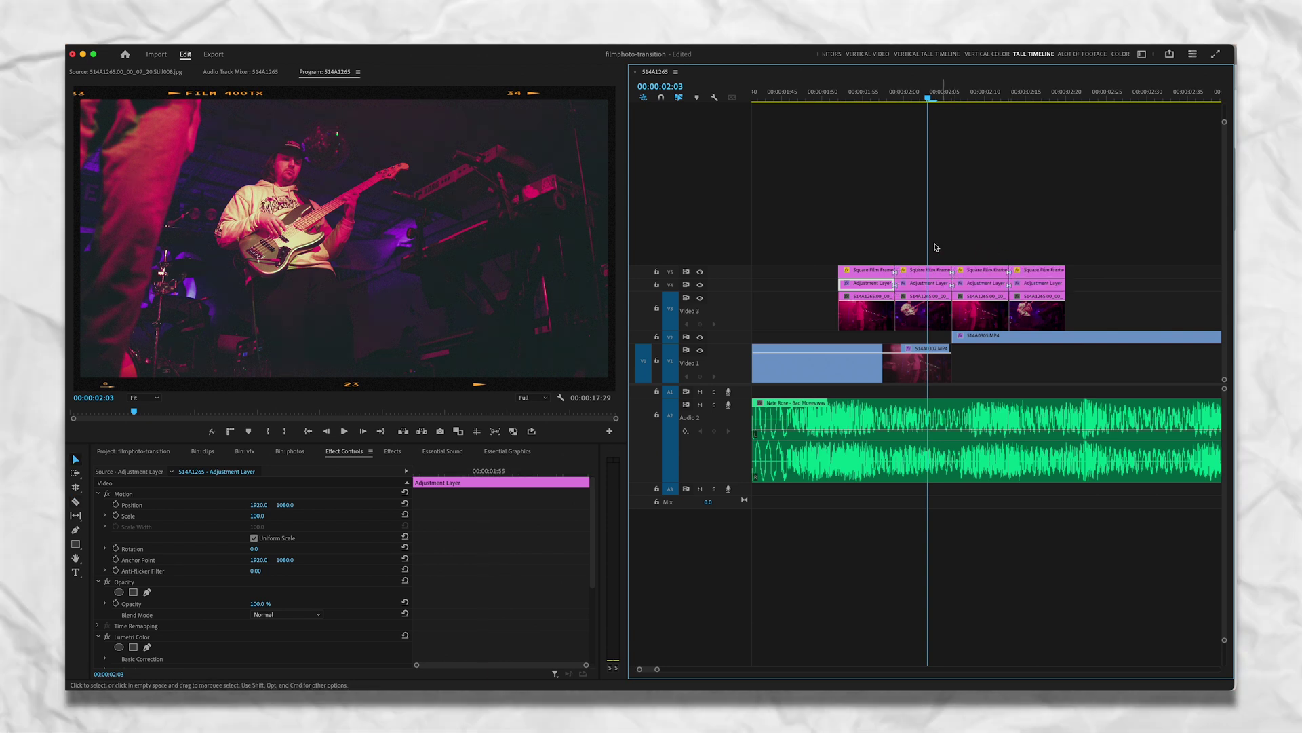
Nest the first and second photos with their overlay and adjustment slices.
left_click_drag(1006, 256, 865, 314)
right_click(865, 314)
left_click(887, 431)
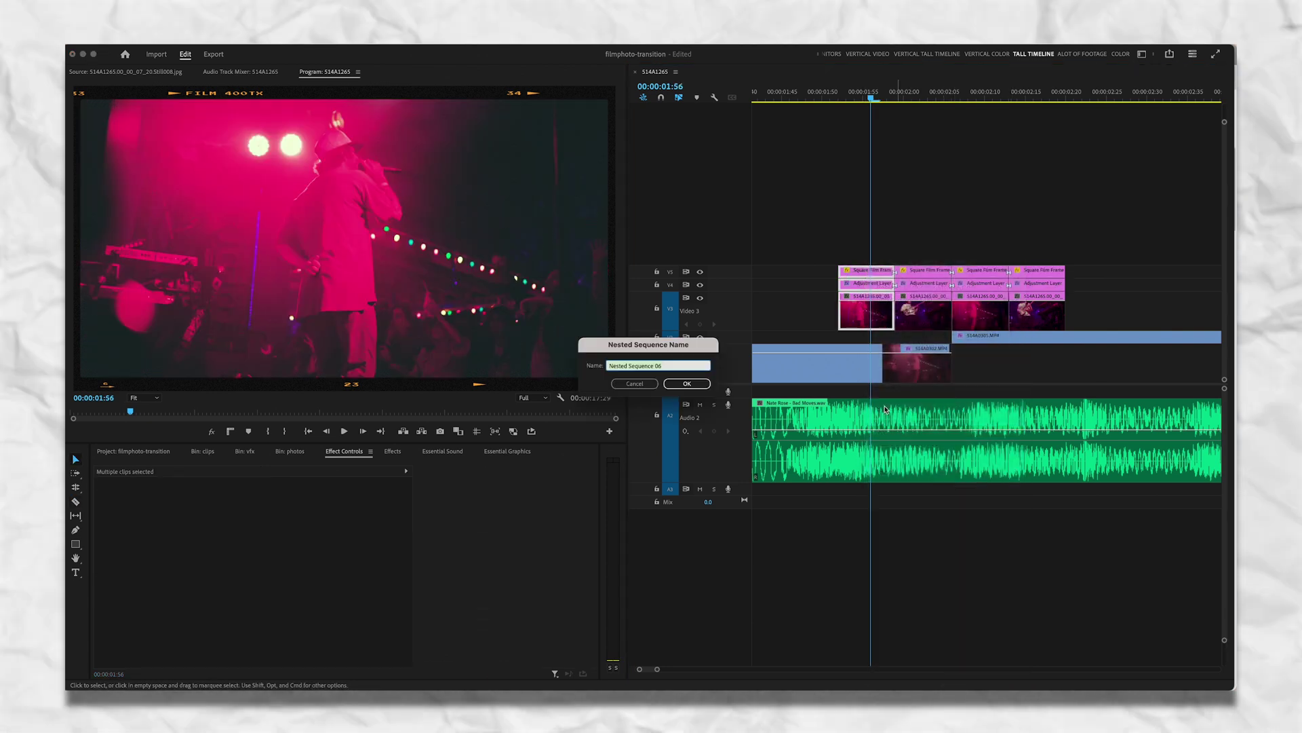
left_click(702, 389)
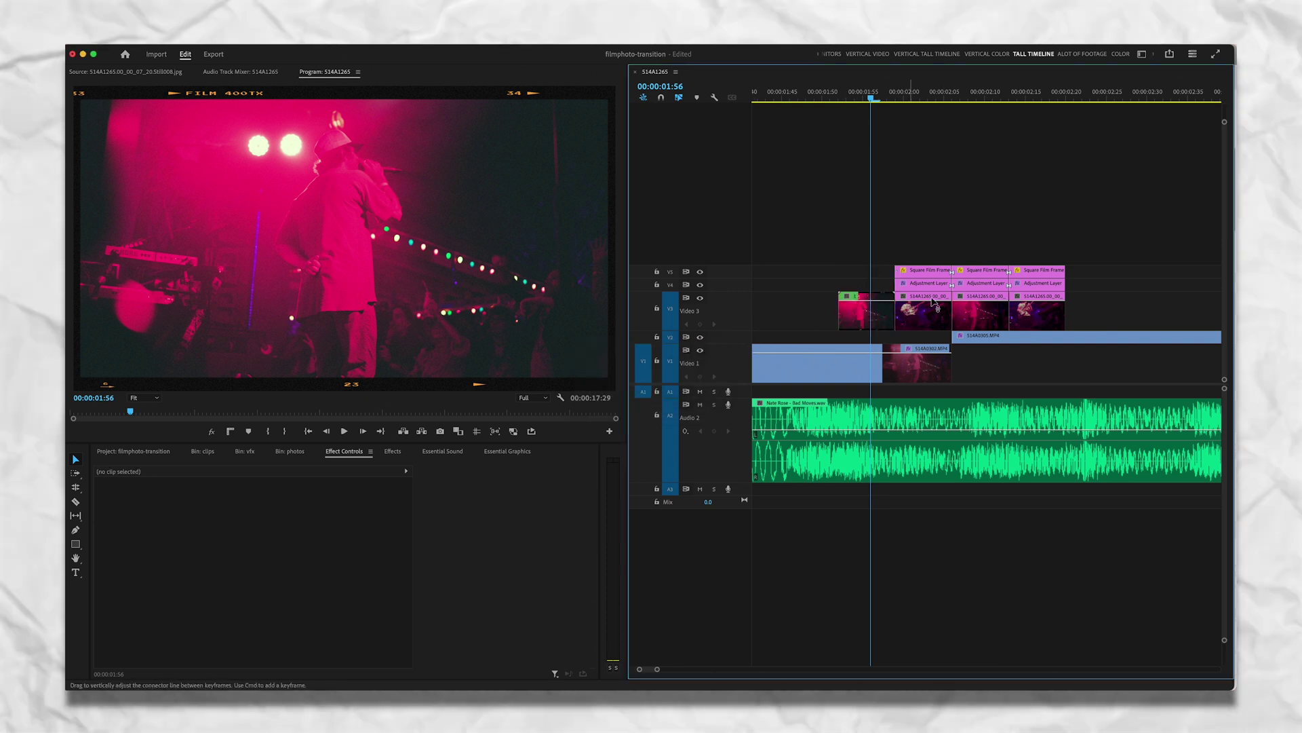
left_click_drag(916, 241, 937, 326)
right_click(936, 324)
left_click(956, 435)
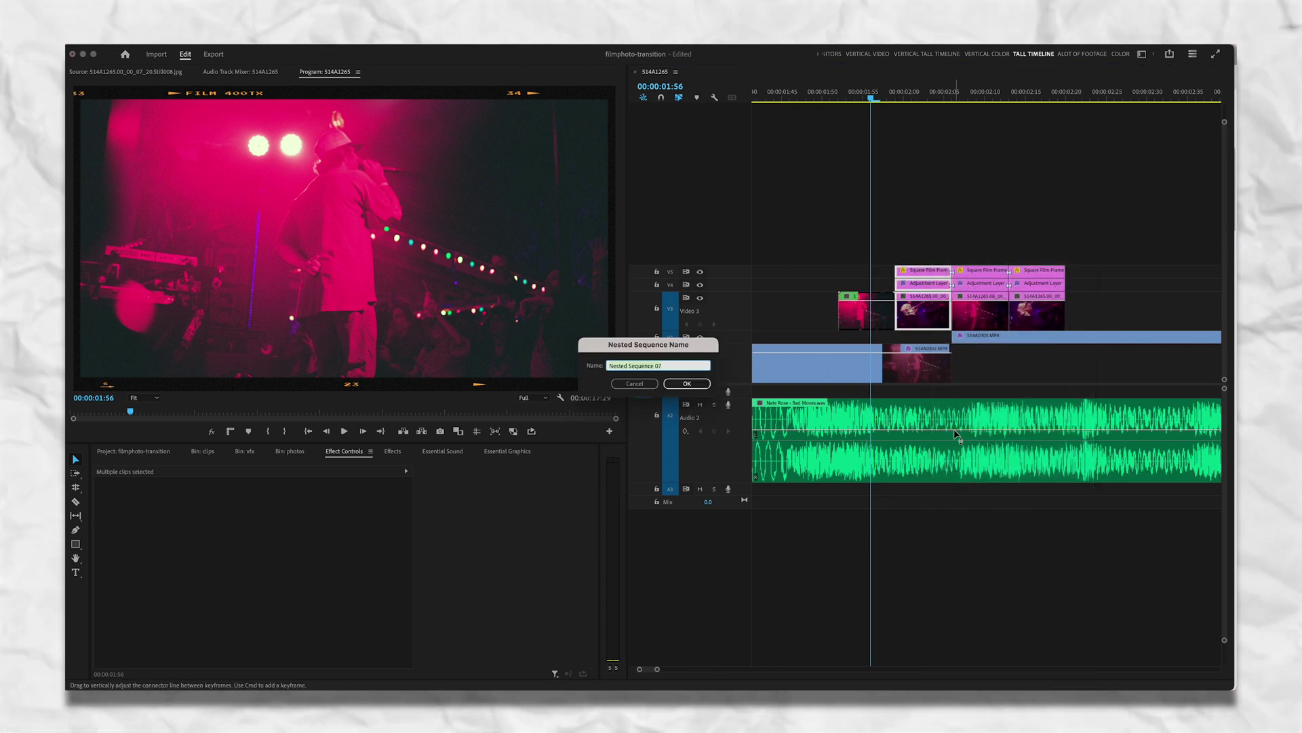
key("Return")
Nest the third and fourth photo clip stacks into sequences.
left_click_drag(980, 251, 982, 326)
right_click(981, 319)
key("Return")
left_click_drag(1038, 251, 1039, 326)
right_click(1011, 312)
key("Return")
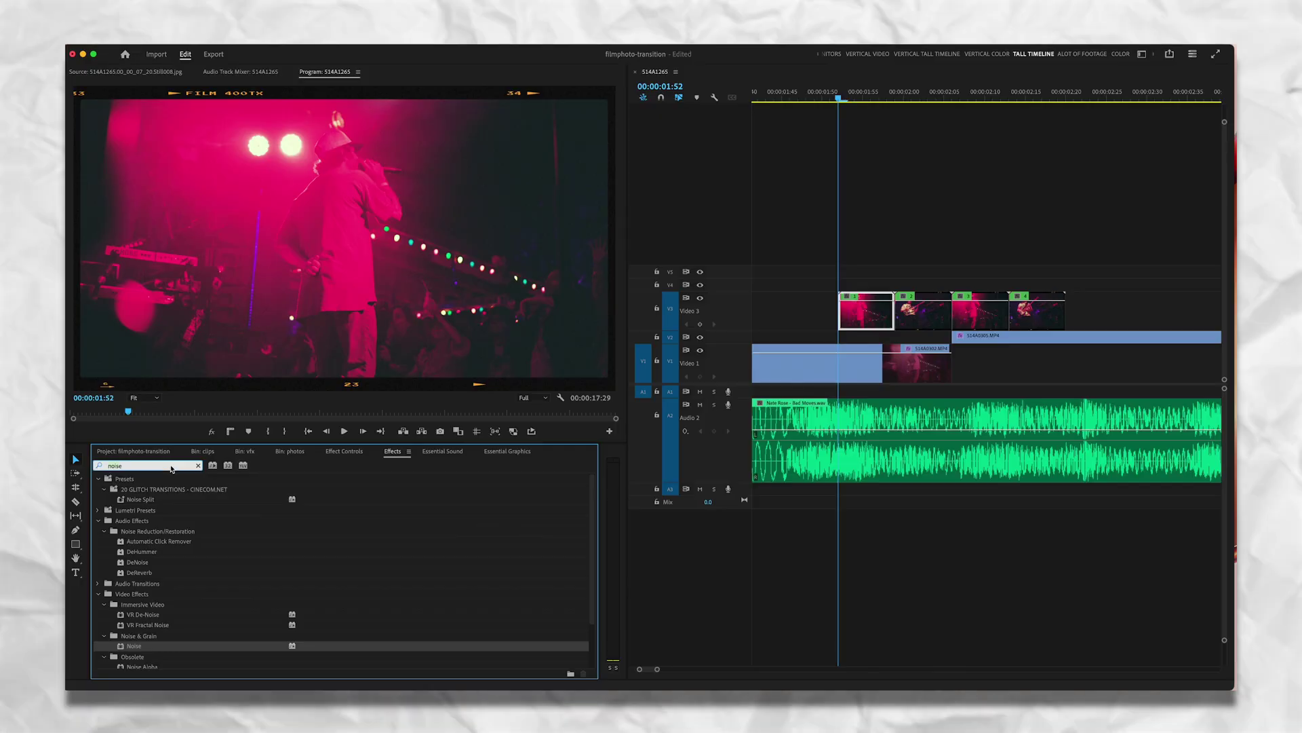
Apply the Directional Blur effect to the first nested clip and show its settings.
double_click(171, 466)
type("direction")
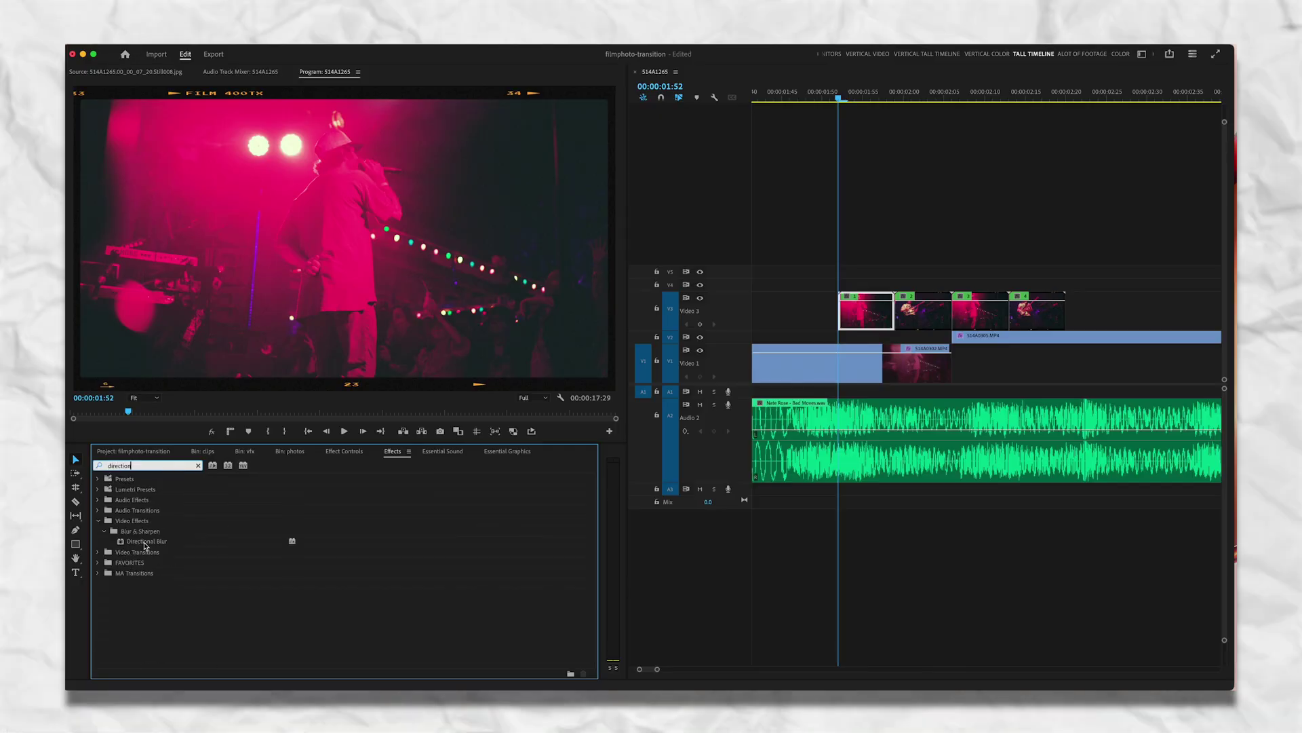
left_click_drag(144, 546, 307, 542)
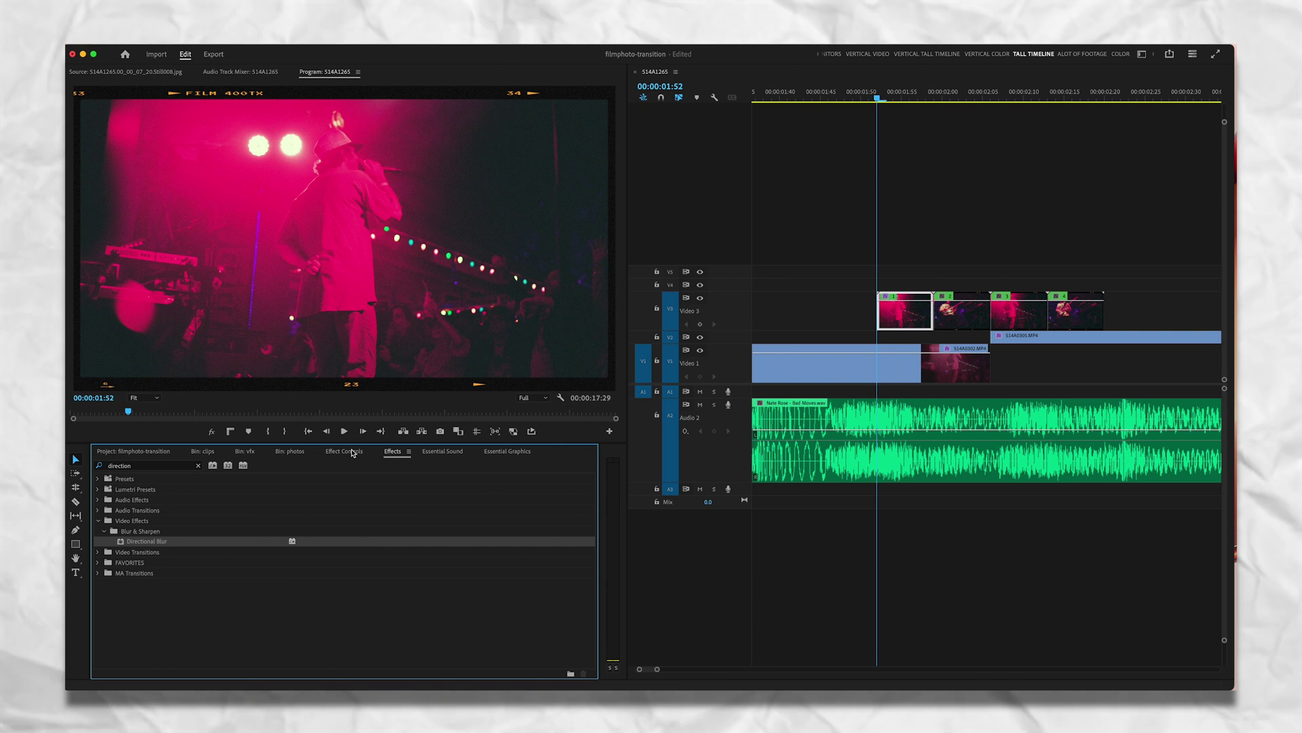
left_click(353, 453)
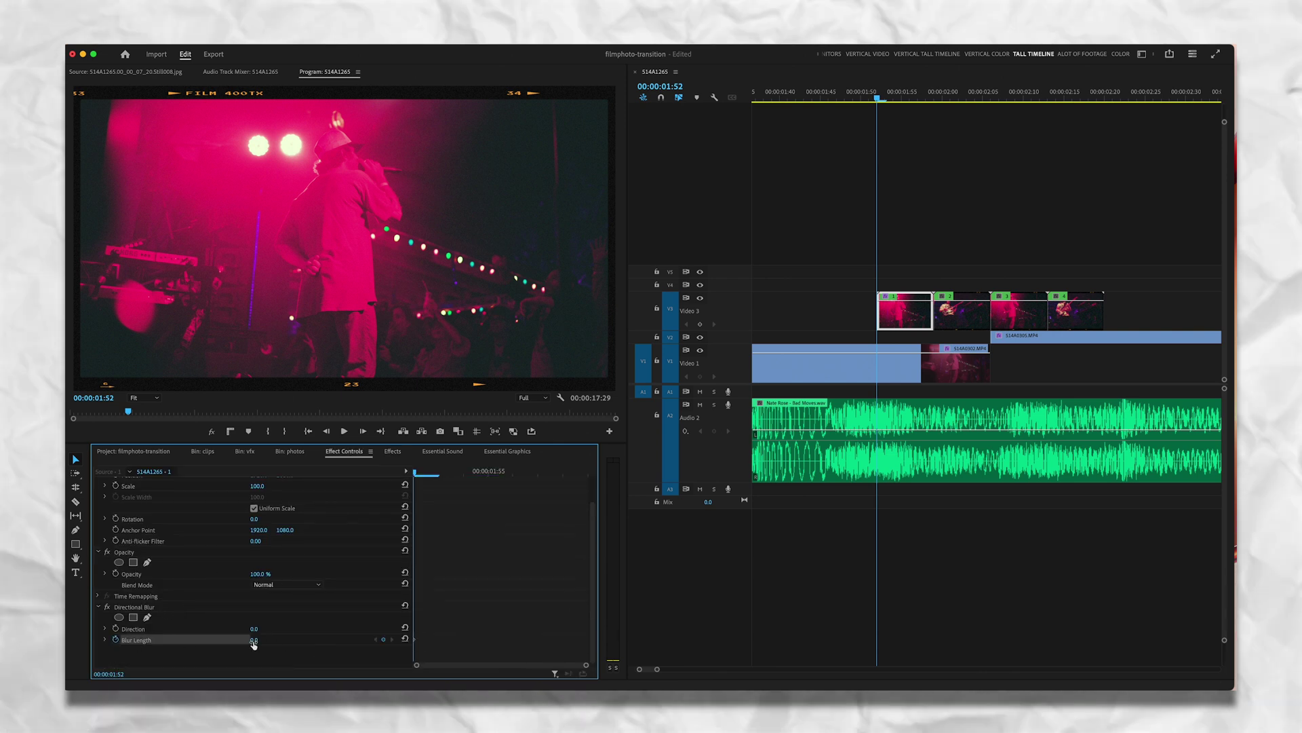
Keyframe Blur Length from 150 down to 0 two frames later.
left_click(254, 641)
type("150")
key("Return")
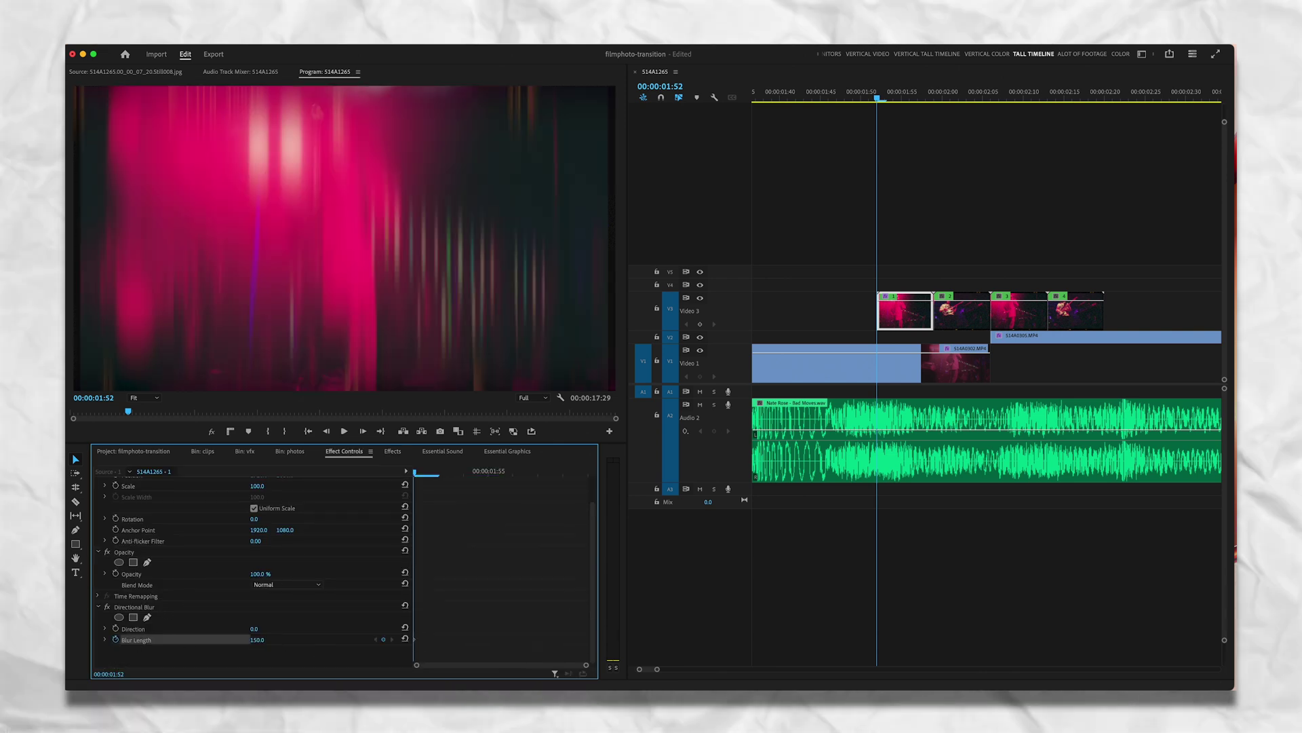
key("Right")
key("Right")
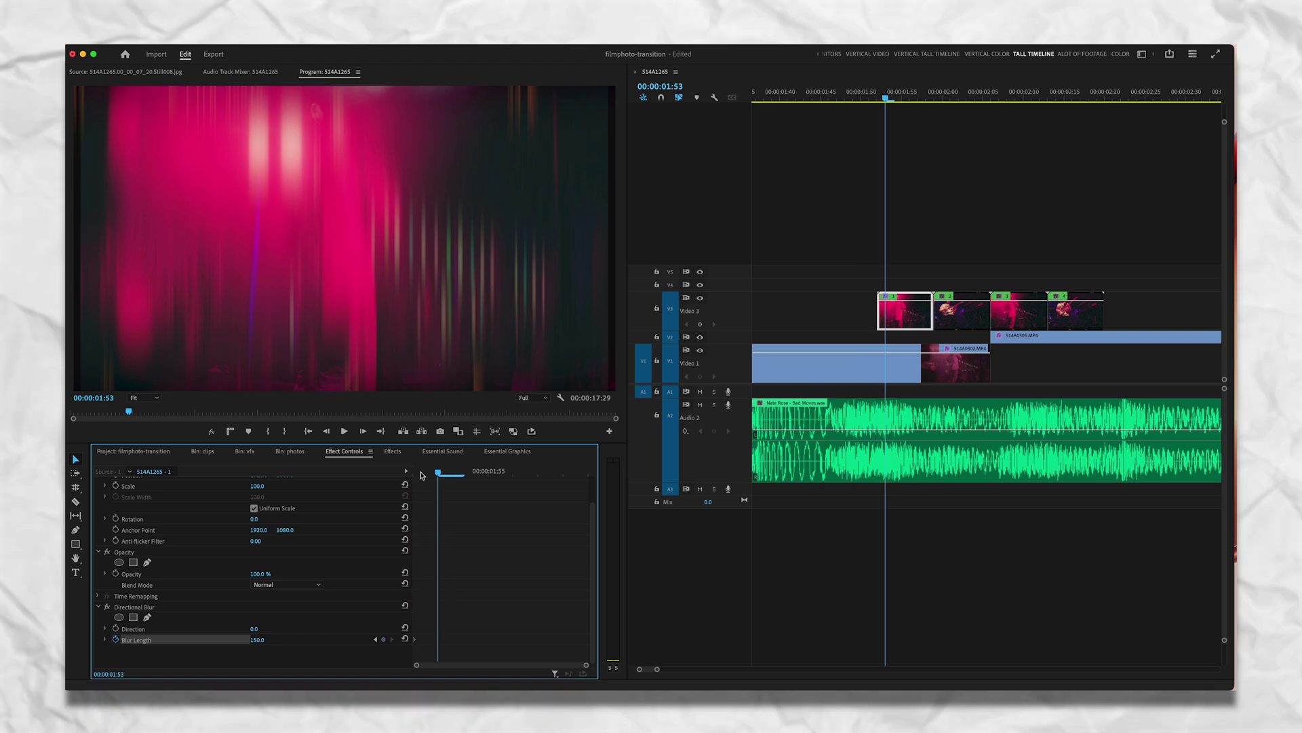
left_click(404, 640)
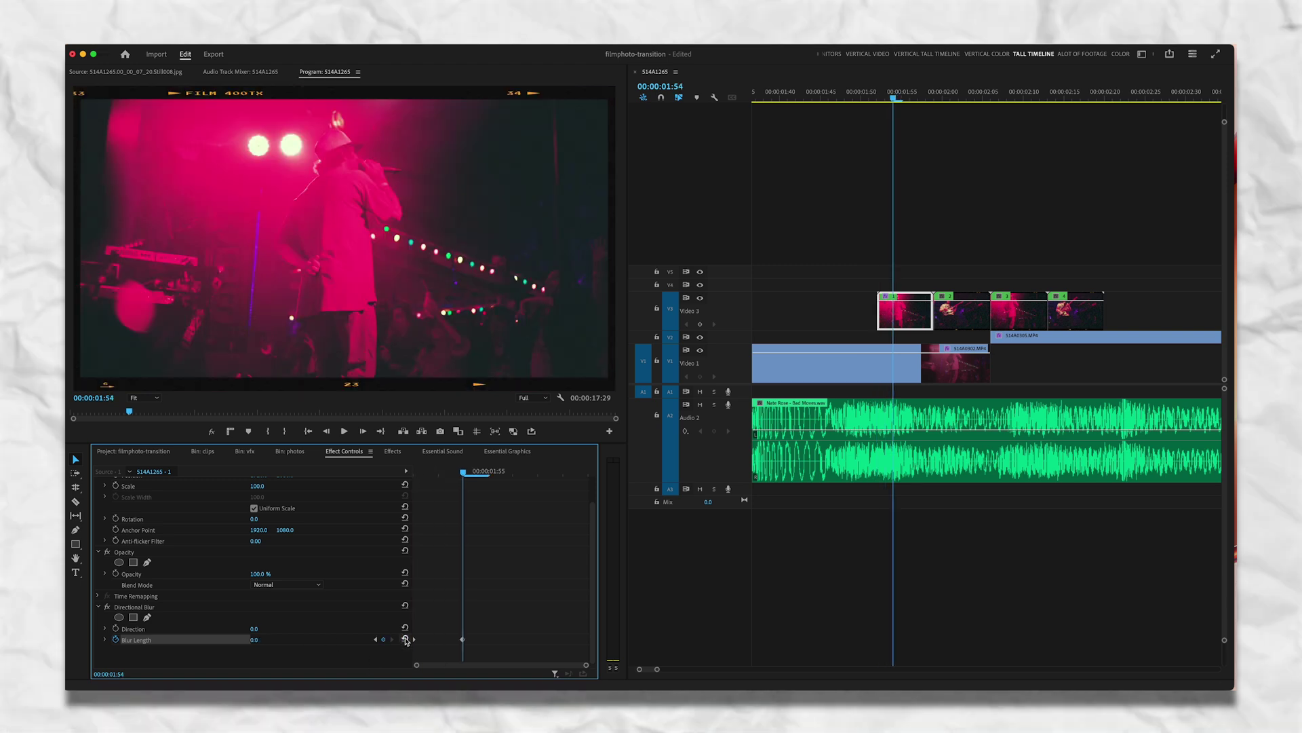
left_click(495, 655)
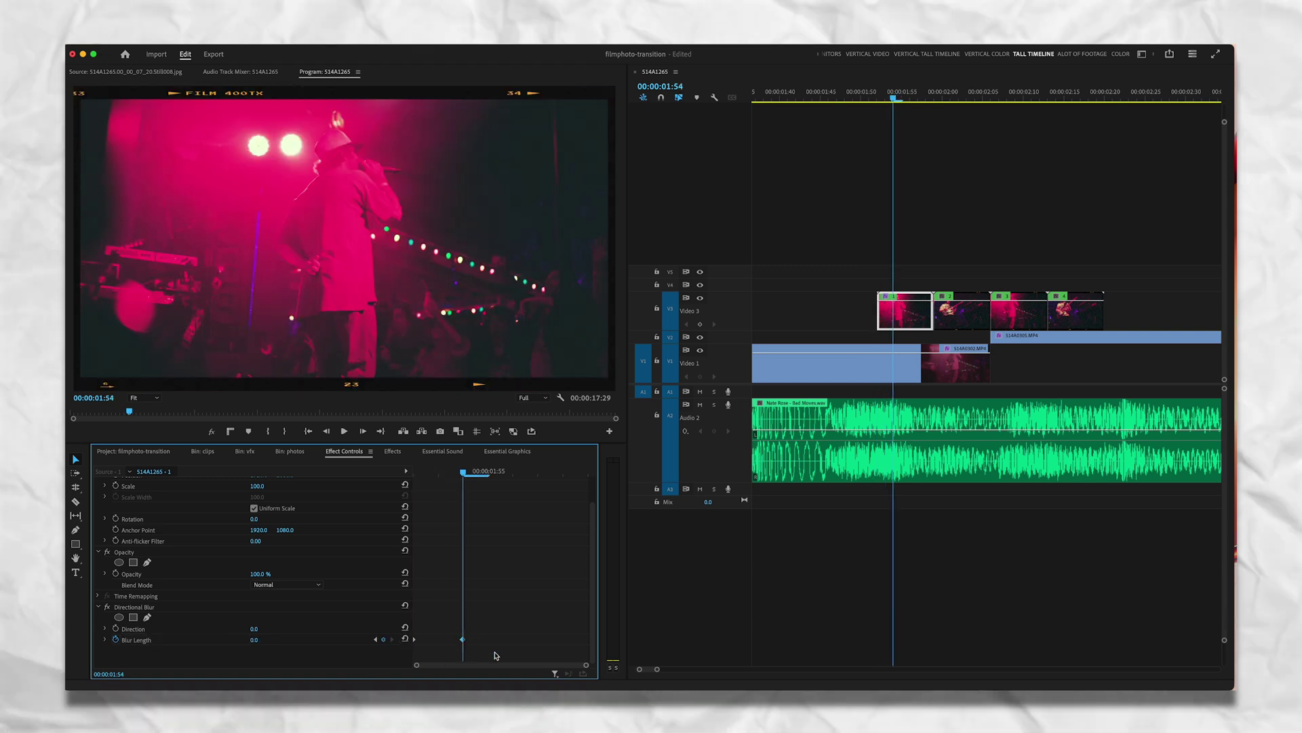
left_click(540, 475)
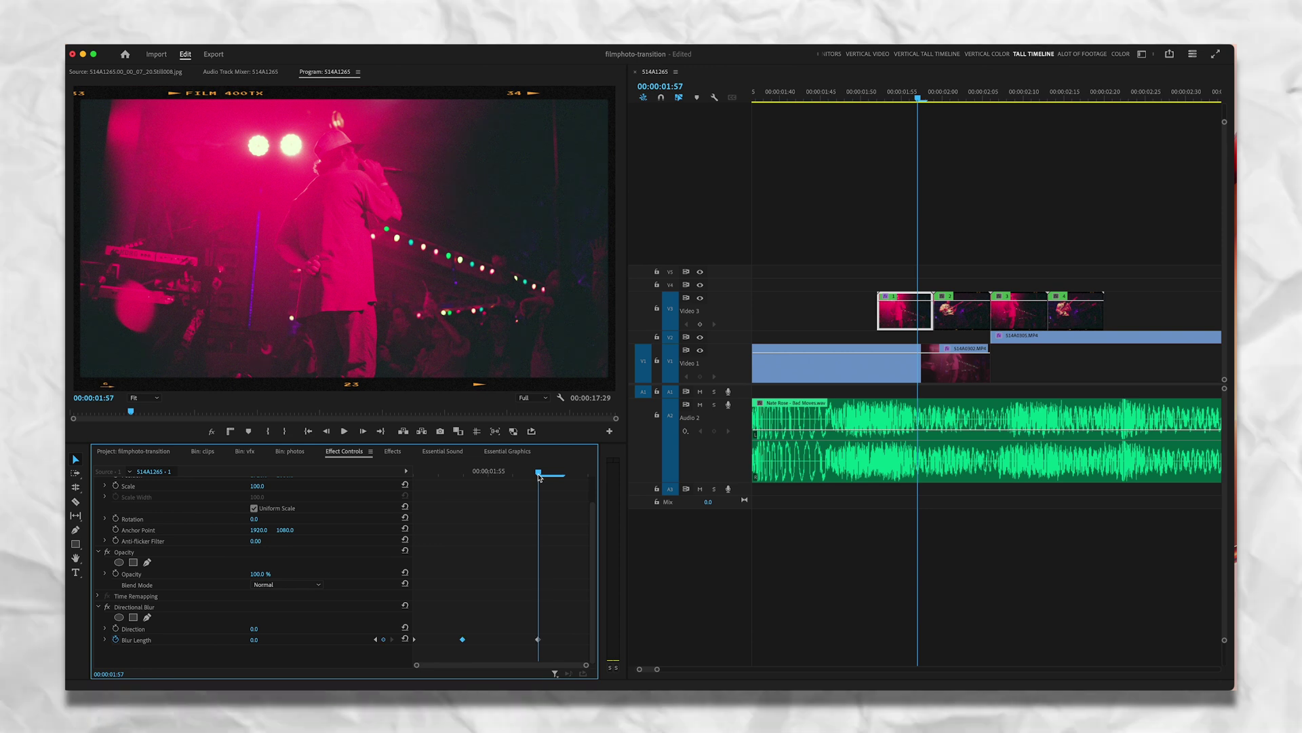